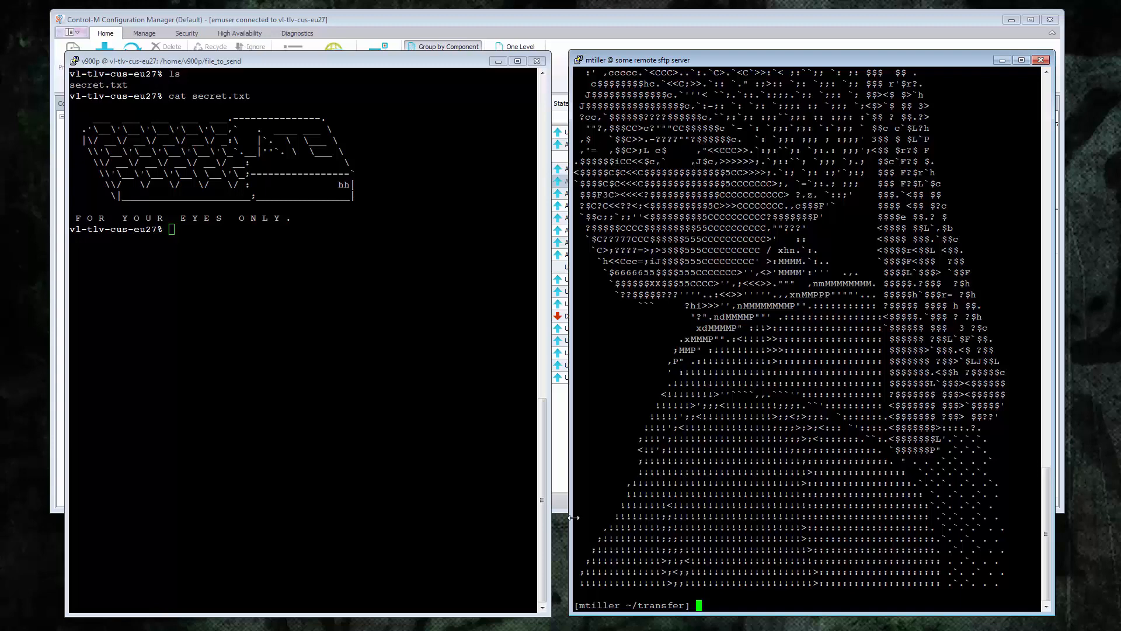
# - Bring the Control-M Configuration Manager window to the front
pyautogui.click(564, 445)
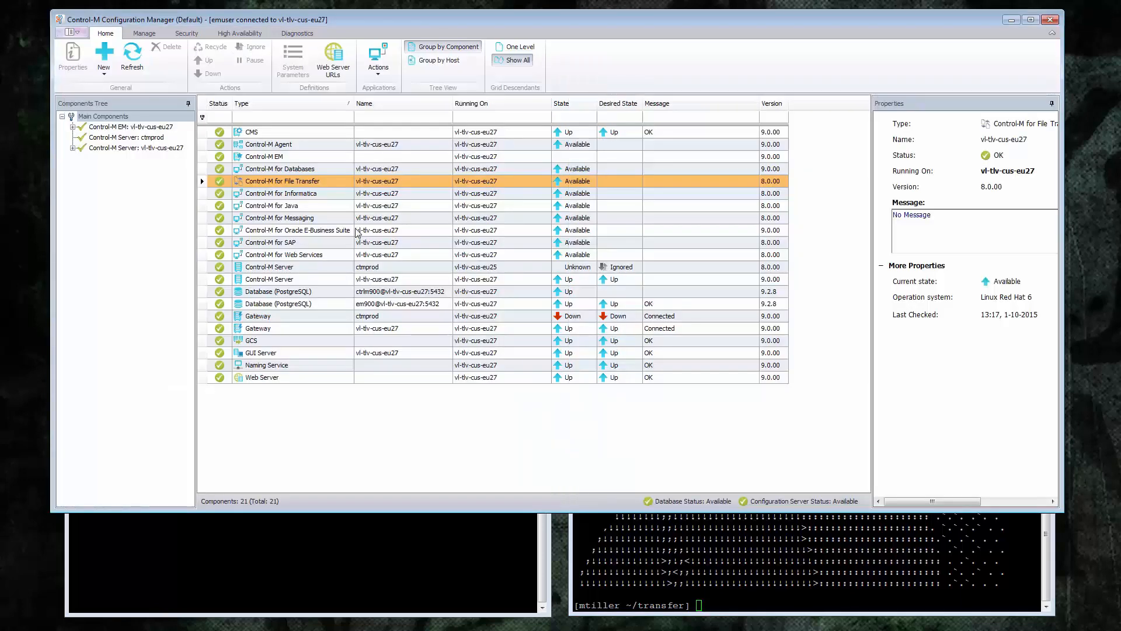
# - Copy GnuPG_TEMPLATE as a new template in File Transfer's PGP Template Management
pyautogui.rightClick(285, 181)
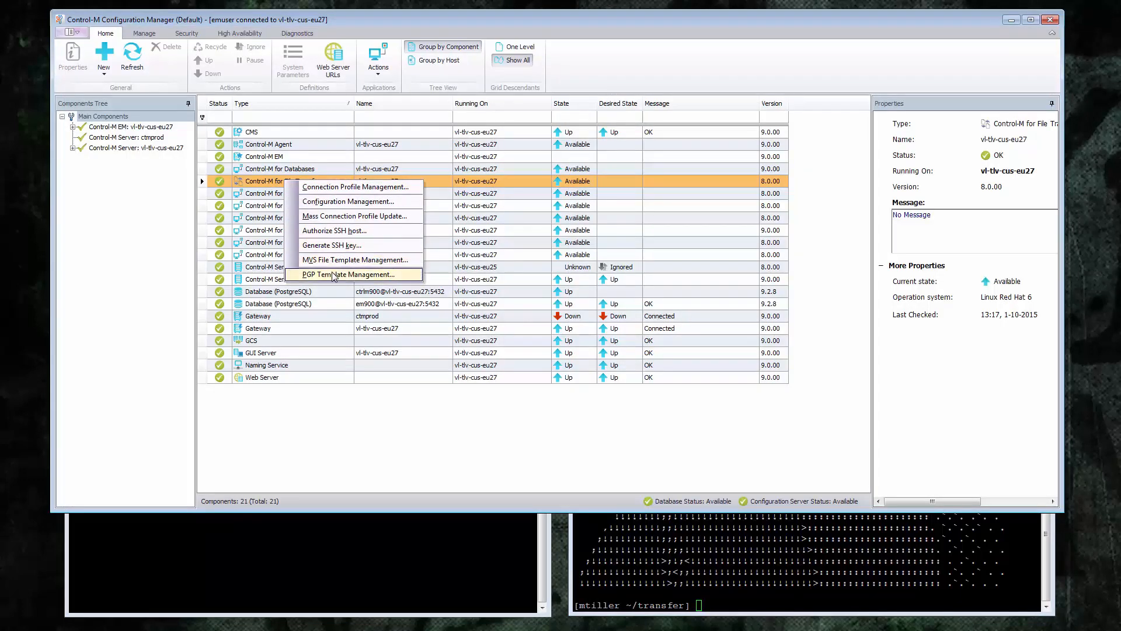
pyautogui.click(333, 275)
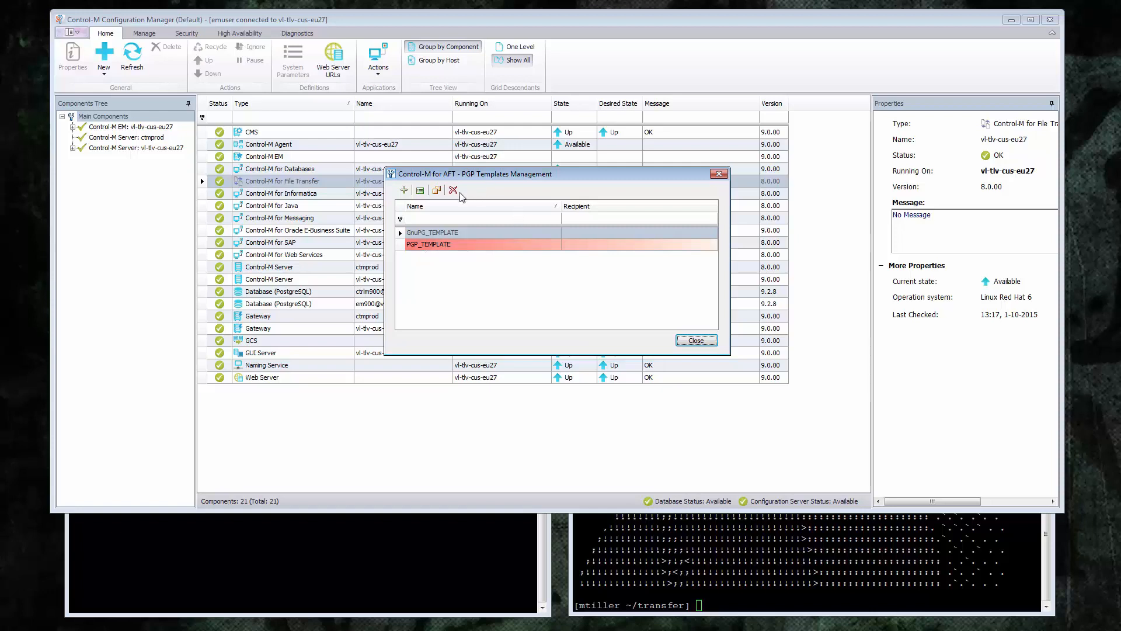
pyautogui.click(444, 233)
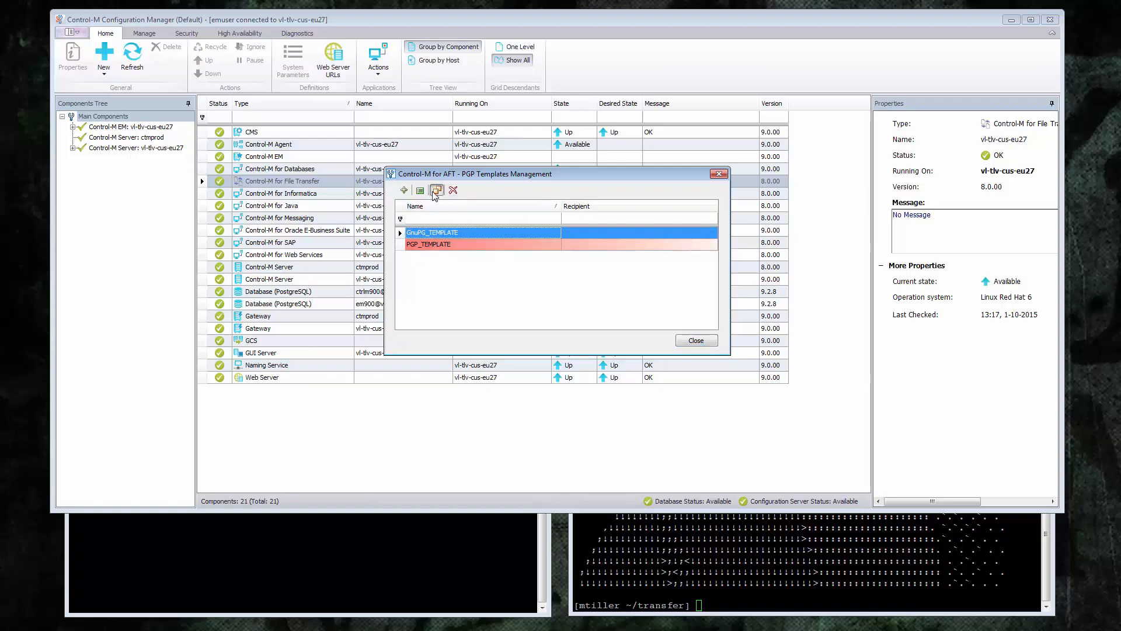
pyautogui.click(436, 190)
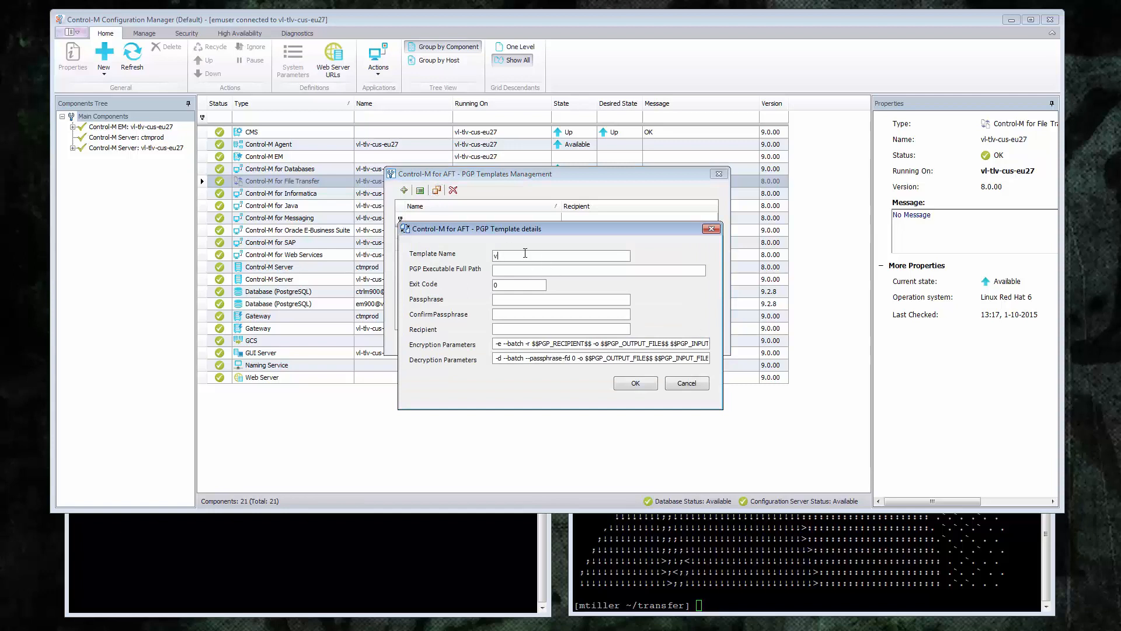
# - Name the template v900_pgp and set its executable to /usr/bin/gpg, found with 'which gpg'
pyautogui.write('v900_pgp')
pyautogui.click(532, 269)
pyautogui.hotkey('alt', 'Tab')
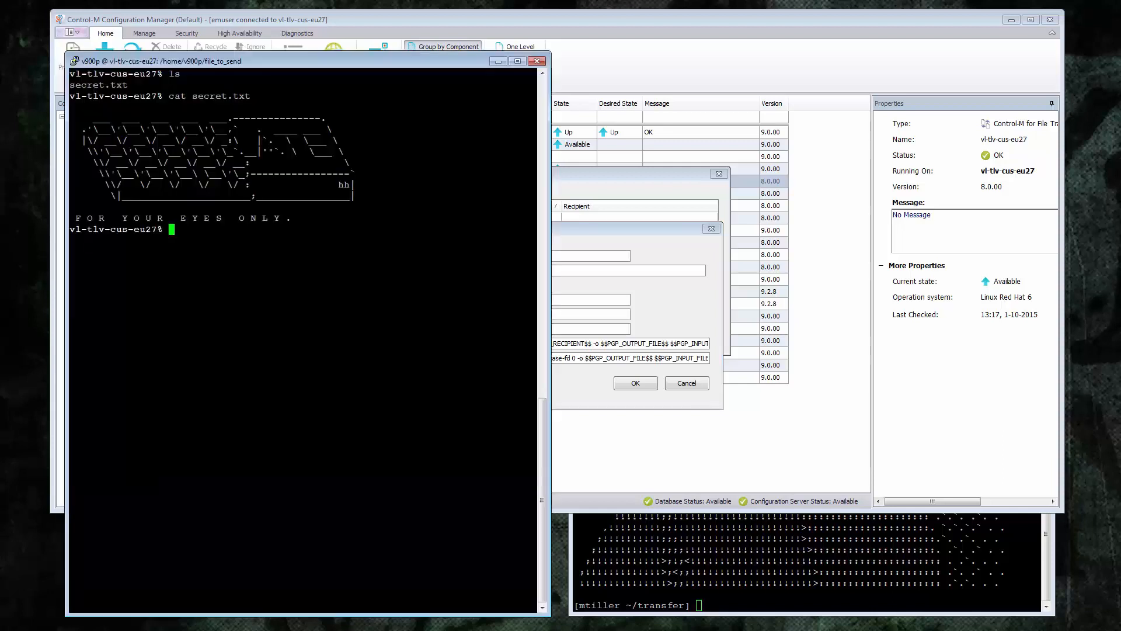
pyautogui.write('which gpg')
pyautogui.press('Return')
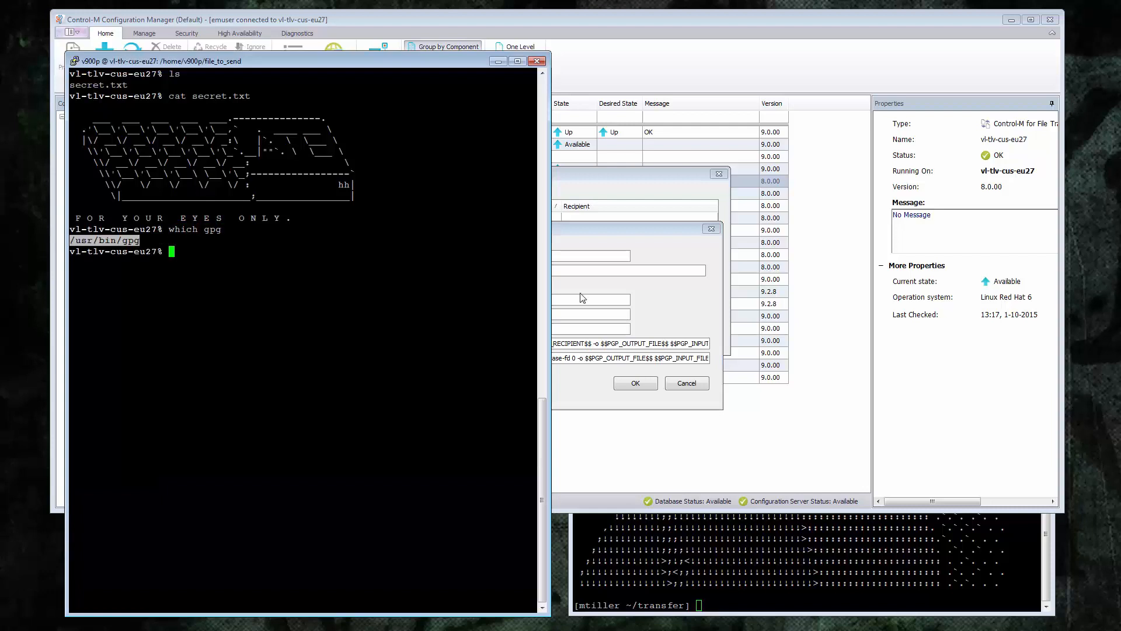
pyautogui.click(588, 273)
pyautogui.hotkey('ctrl', 'v')
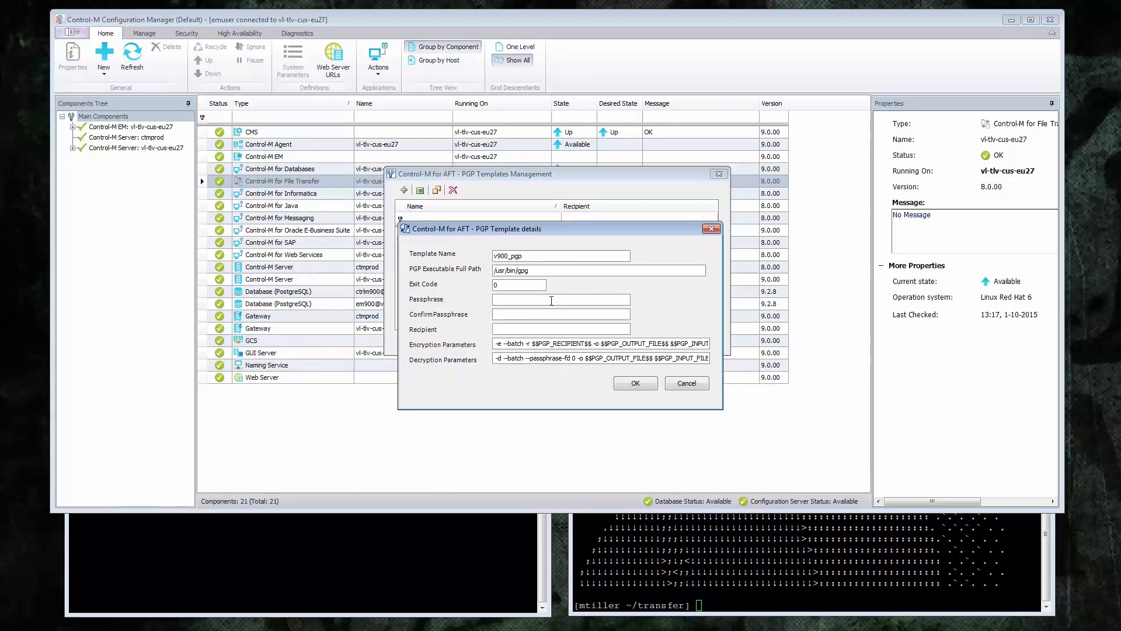
# - Enter and confirm the passphrase, add the recipient's e-mail, save, and close the templates list
pyautogui.hotkey('ctrl', 'v')
pyautogui.click(542, 314)
pyautogui.hotkey('ctrl', 'v')
pyautogui.click(530, 333)
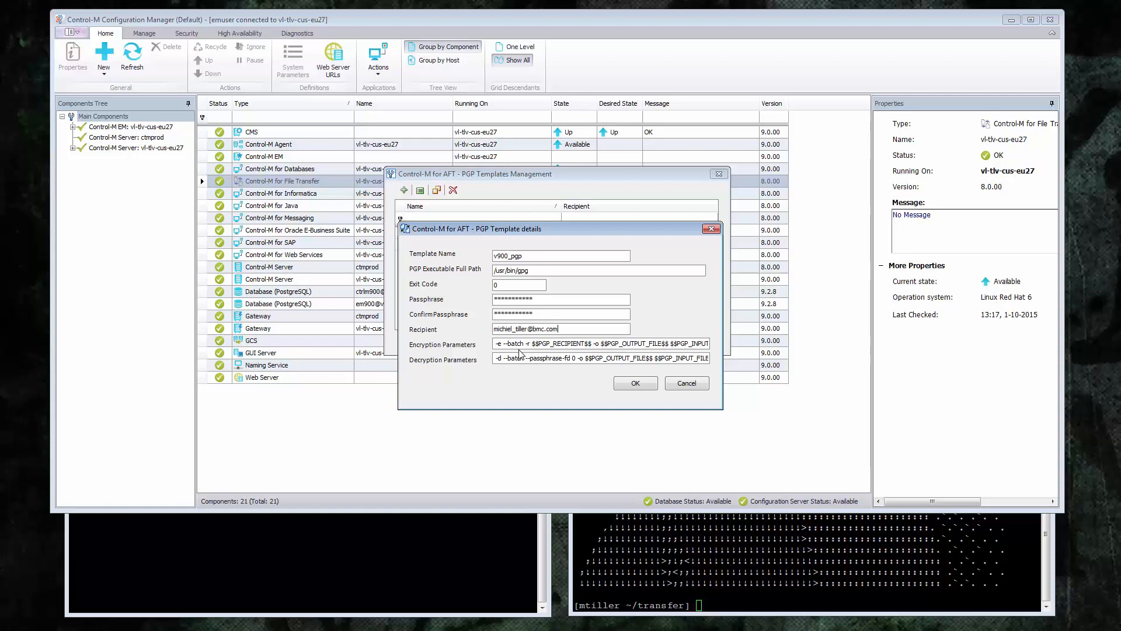
pyautogui.click(629, 386)
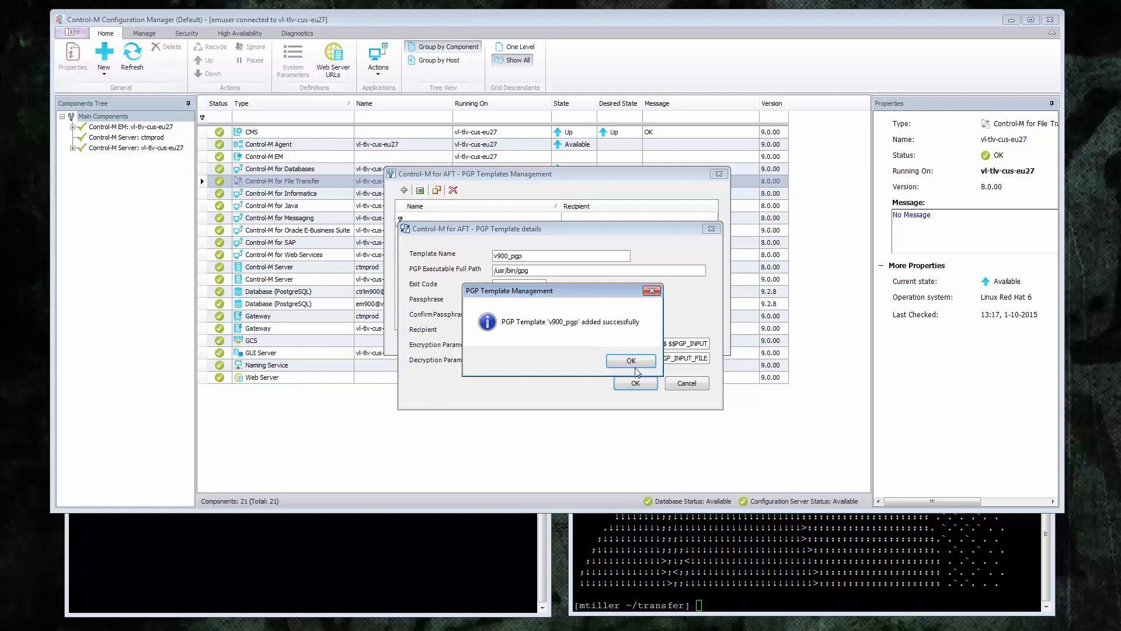
pyautogui.click(634, 363)
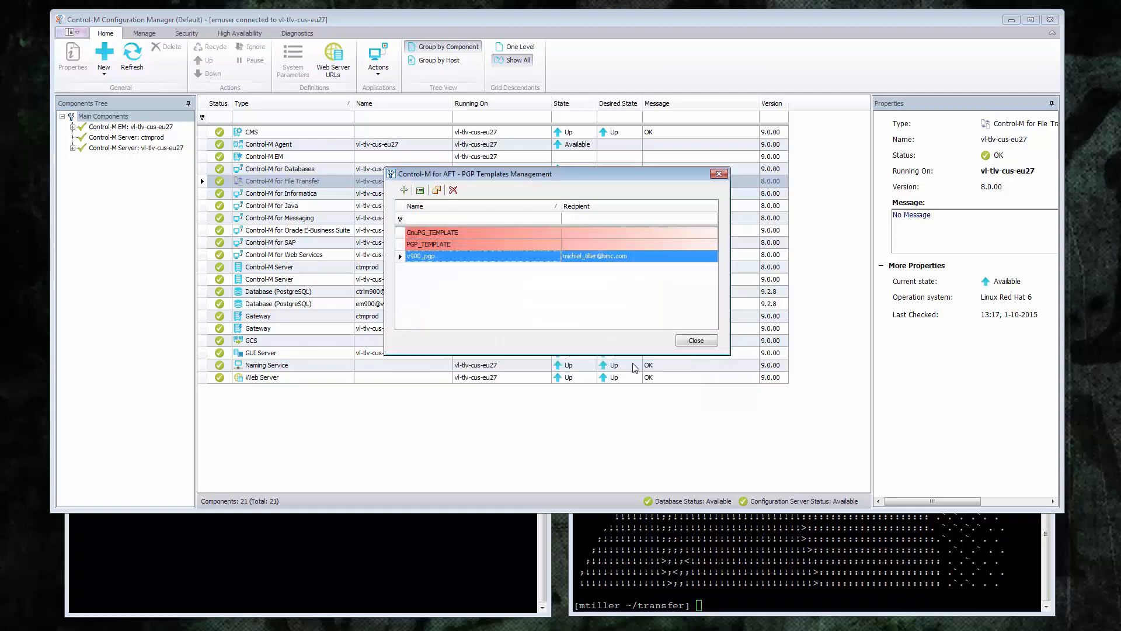
pyautogui.click(696, 340)
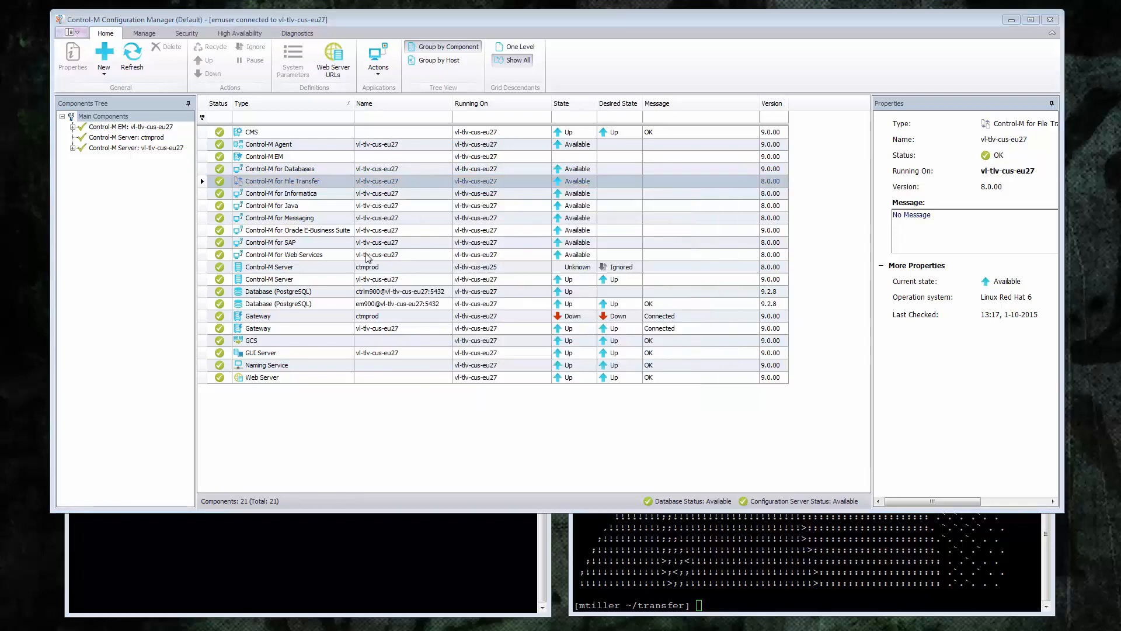
# - Inspect the local_to_remotesftp connection profile's details and close them without changes
pyautogui.rightClick(329, 185)
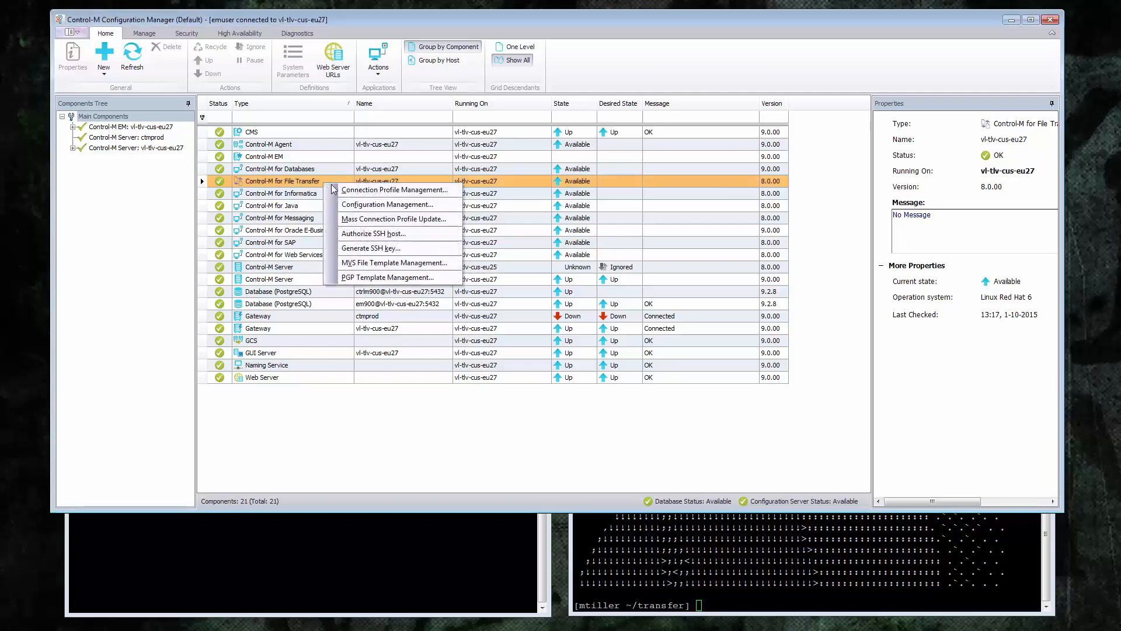
pyautogui.click(362, 190)
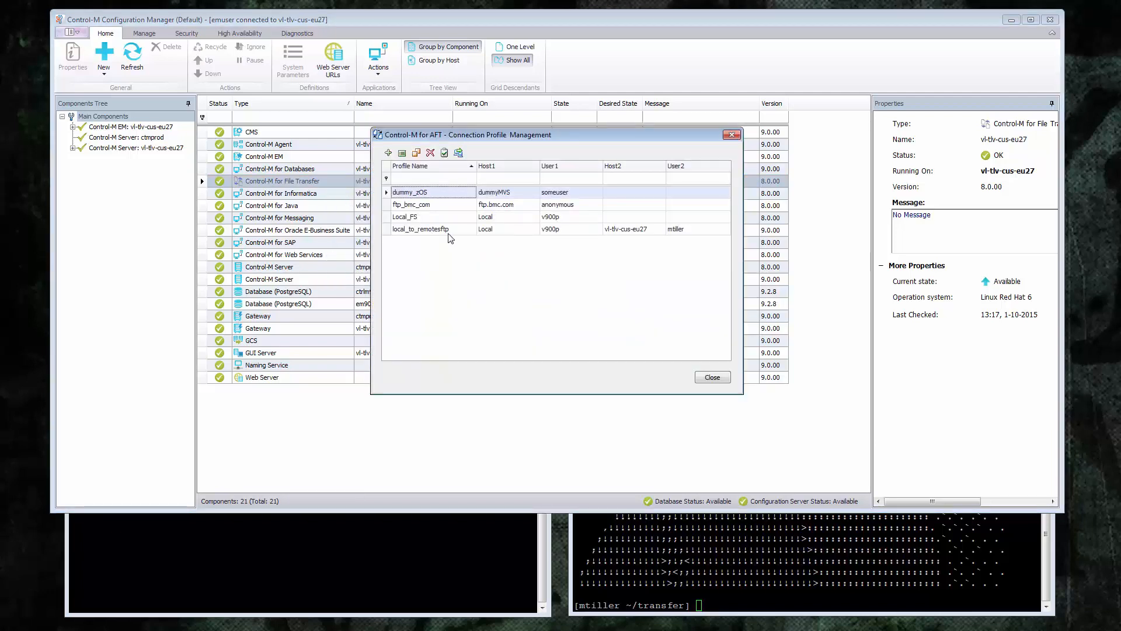
pyautogui.click(497, 234)
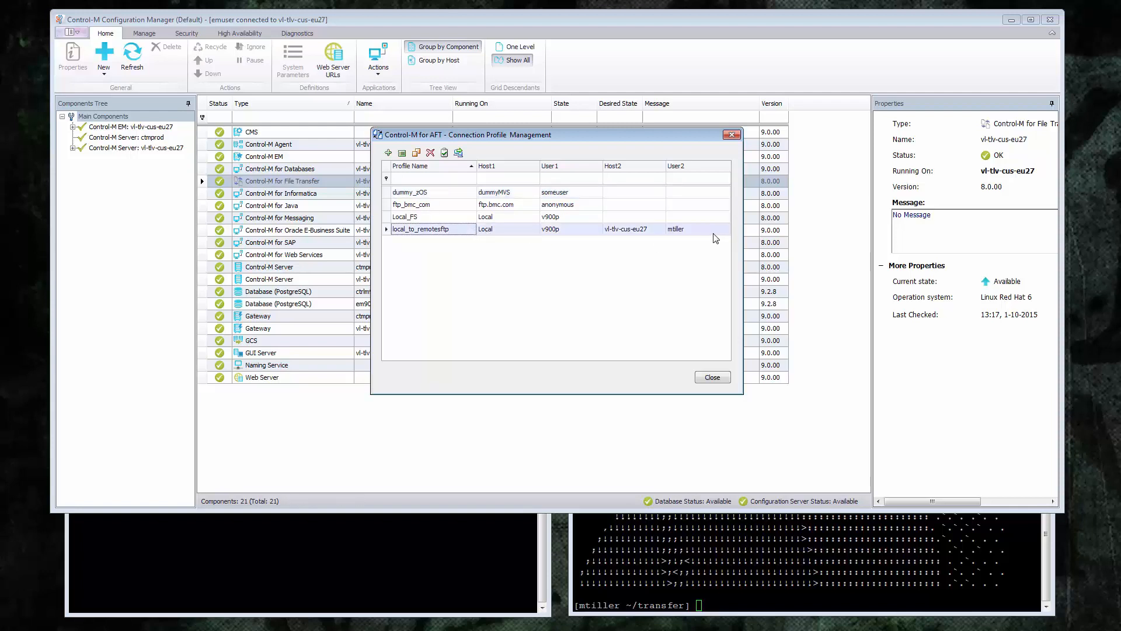
pyautogui.doubleClick(473, 230)
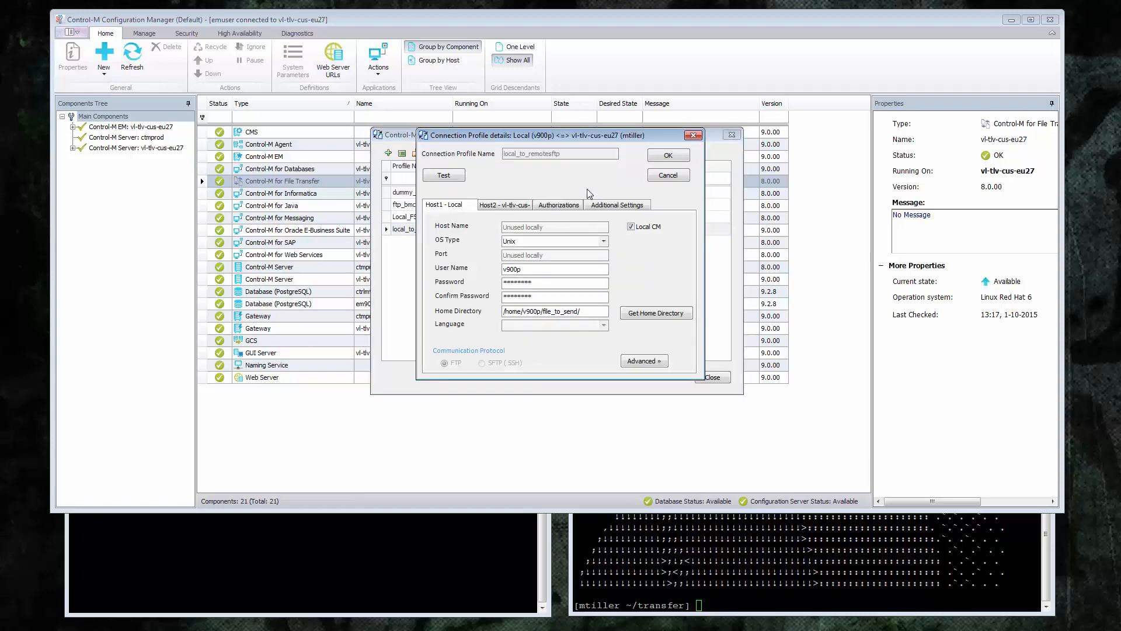
pyautogui.click(668, 175)
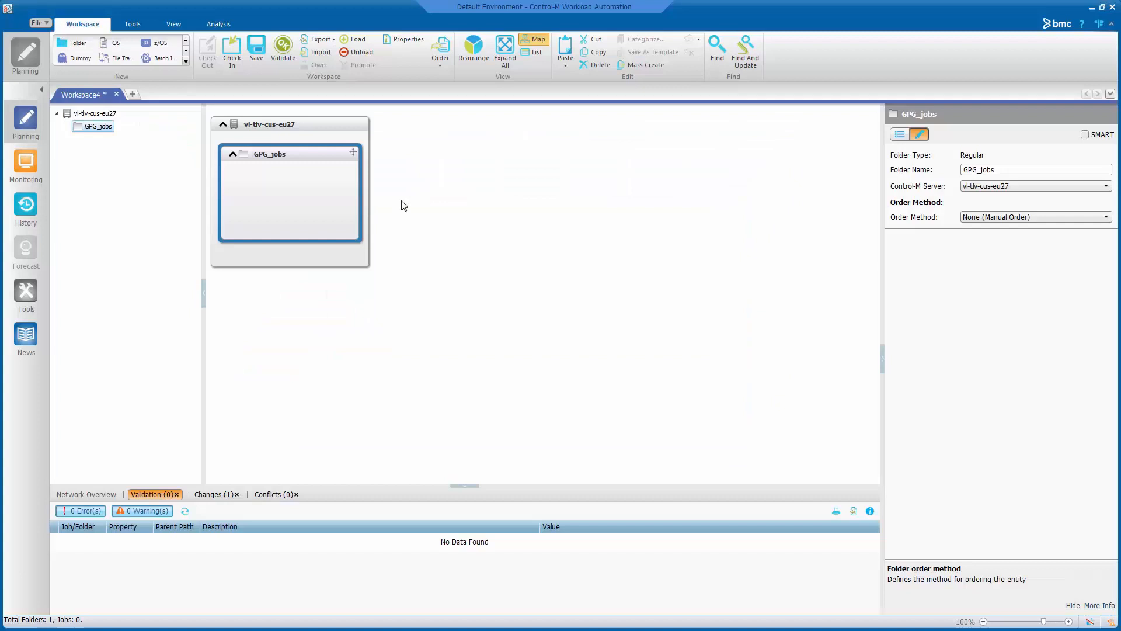
# - Create File Transfer job GPG_Upload1 in GPG_jobs using connection profile local_to_remotesftp
pyautogui.moveTo(113, 57); pyautogui.dragTo(286, 204)
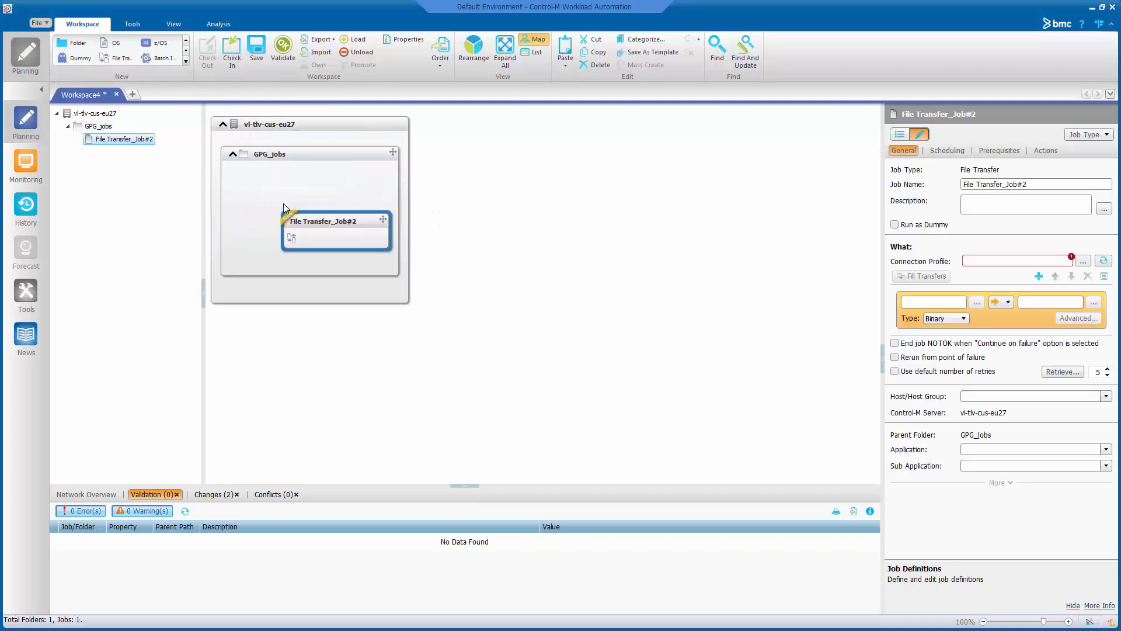
pyautogui.moveTo(1042, 184); pyautogui.dragTo(962, 184)
pyautogui.write('GPG_Upload1')
pyautogui.click(1014, 262)
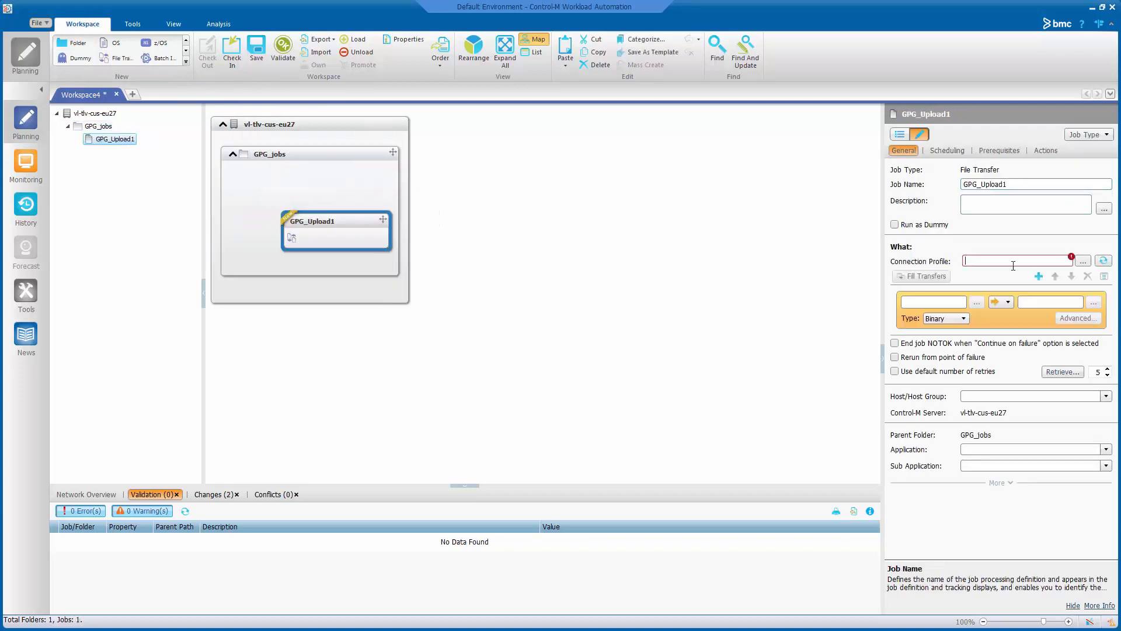
pyautogui.click(1082, 262)
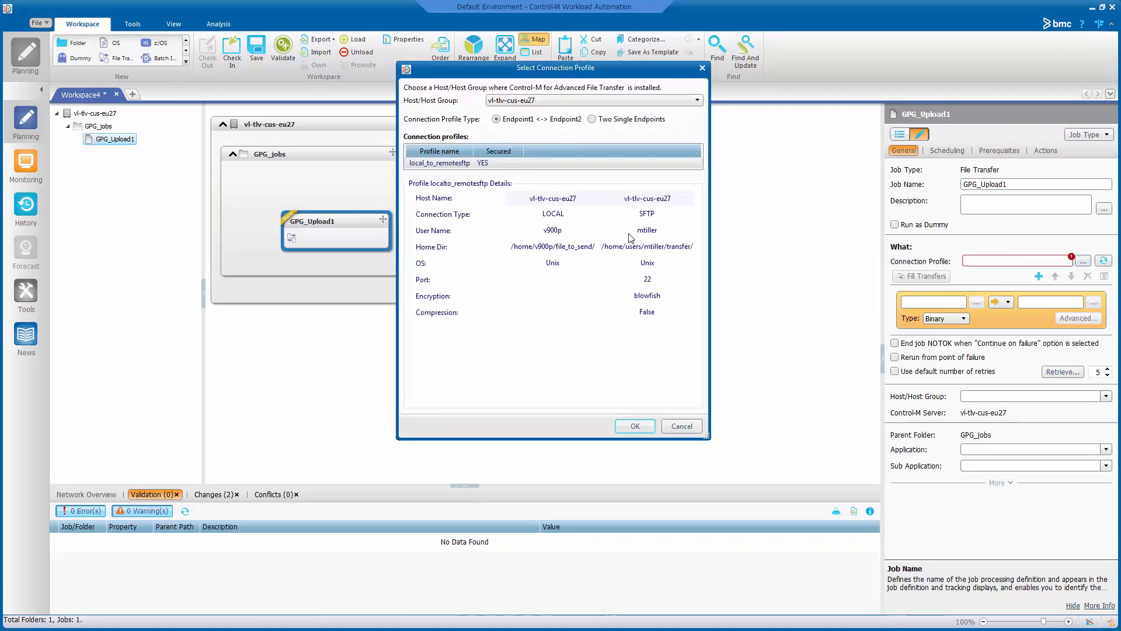
pyautogui.click(635, 427)
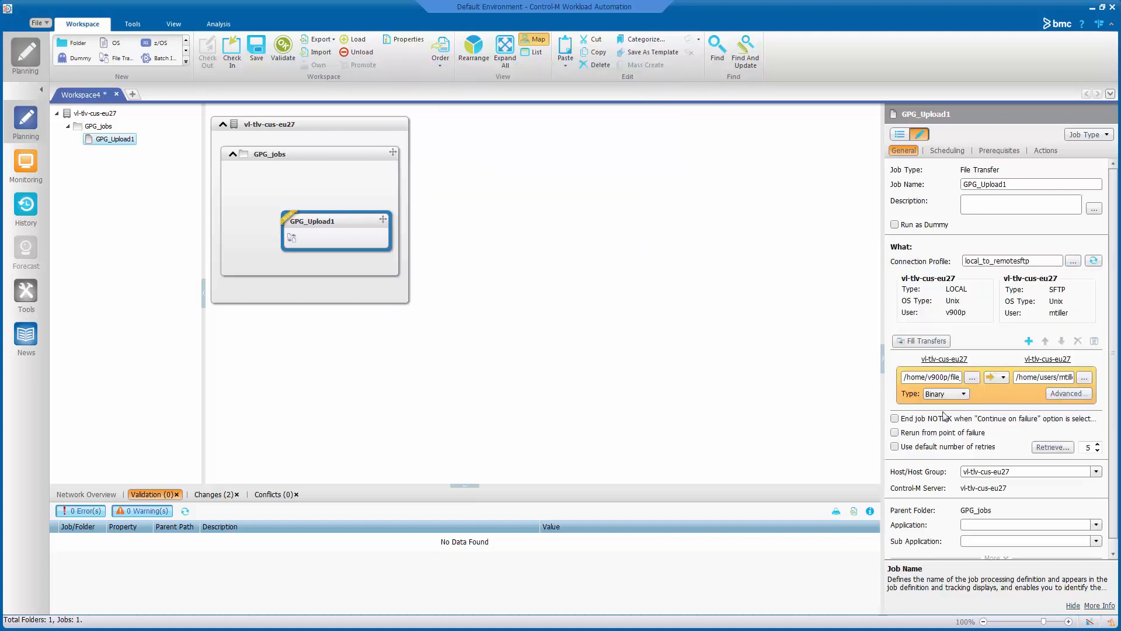
# - Set secret.txt as the source file and the remote transfer folder as destination
pyautogui.click(972, 378)
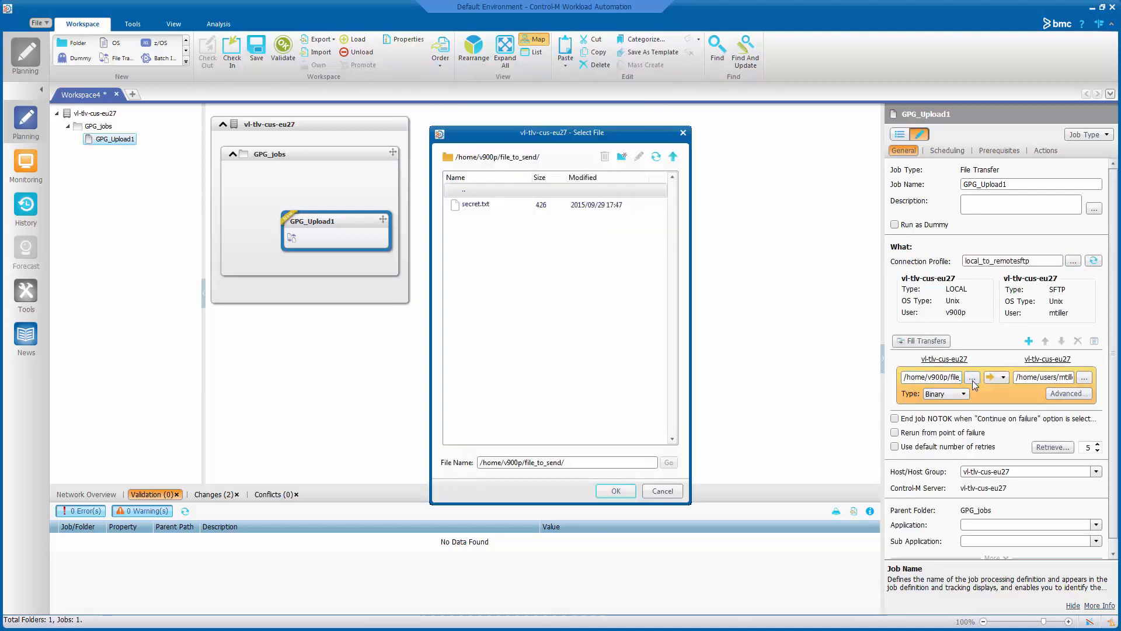
pyautogui.click(499, 206)
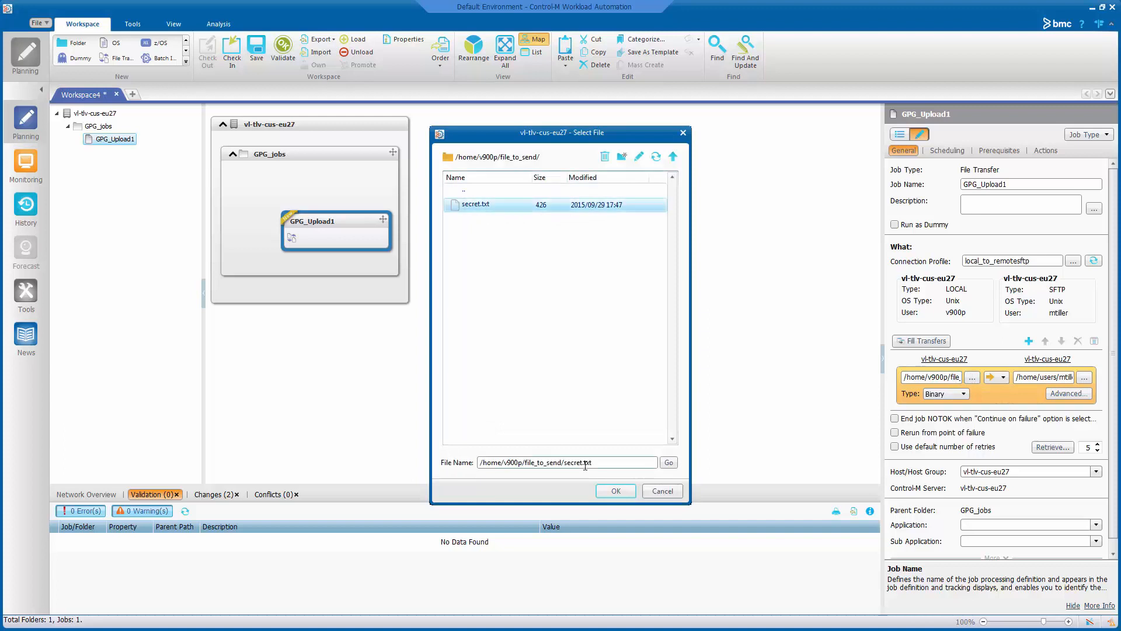
pyautogui.click(616, 490)
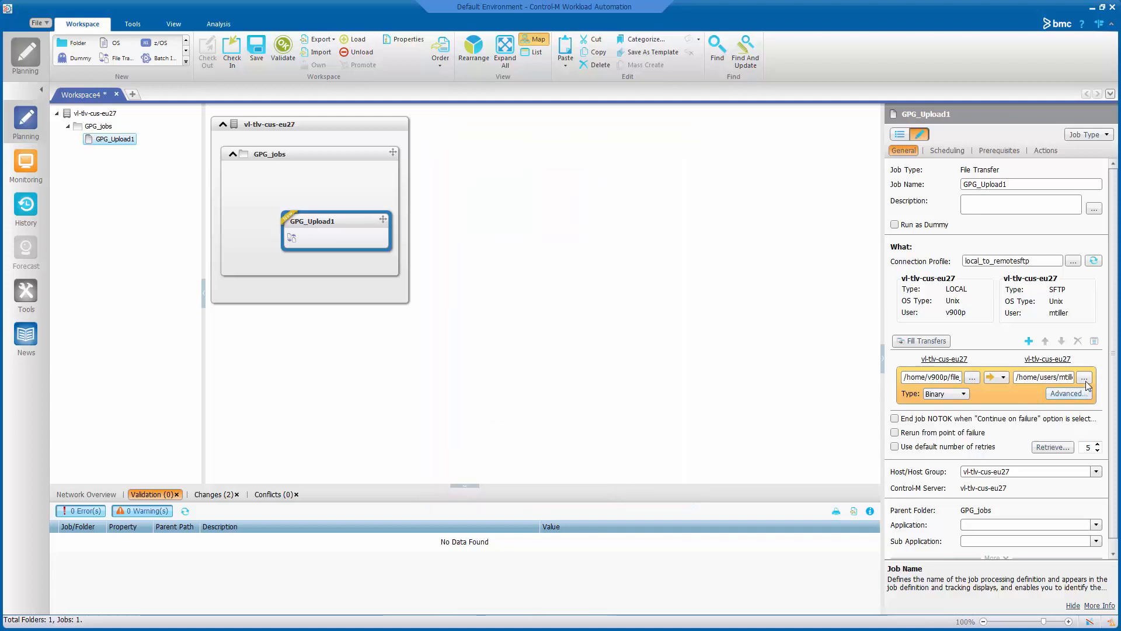
pyautogui.click(1085, 377)
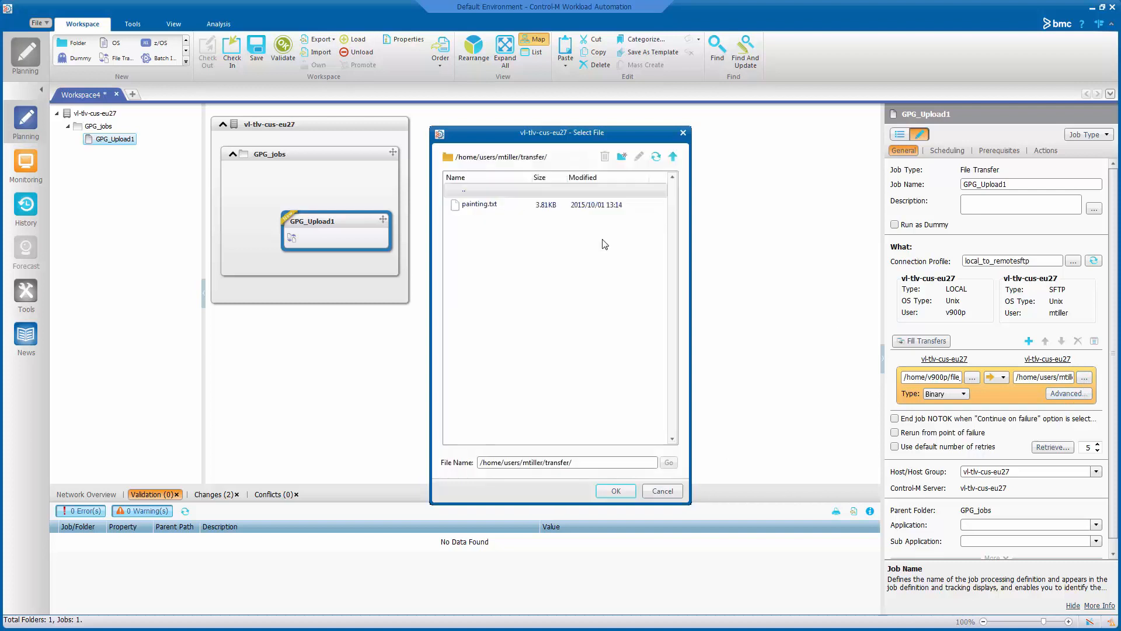
pyautogui.click(616, 490)
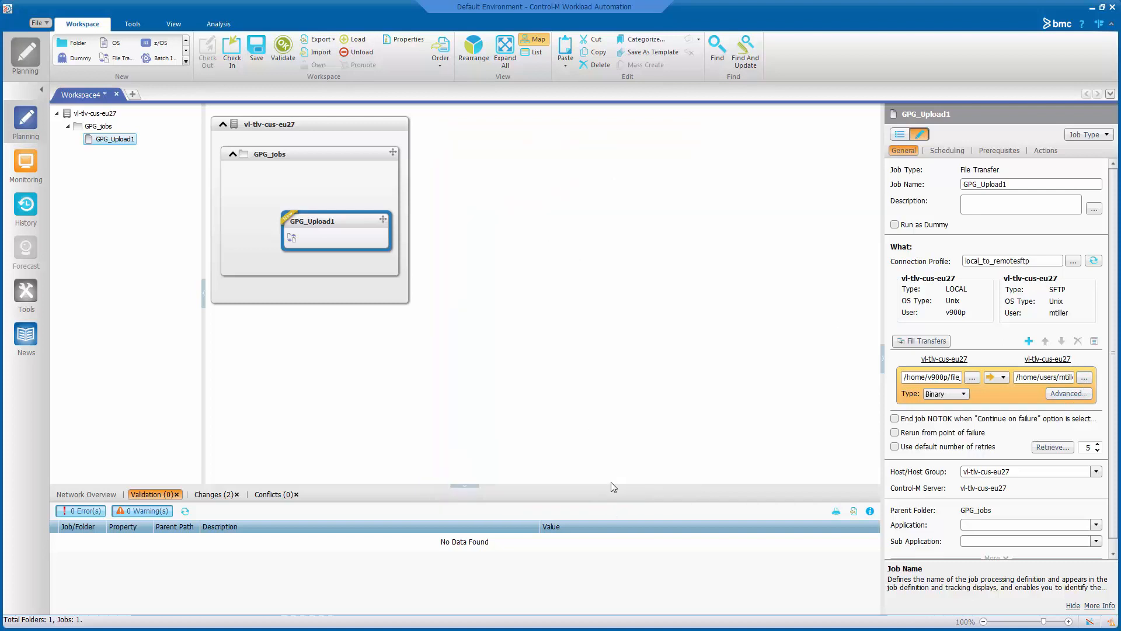
pyautogui.click(1069, 394)
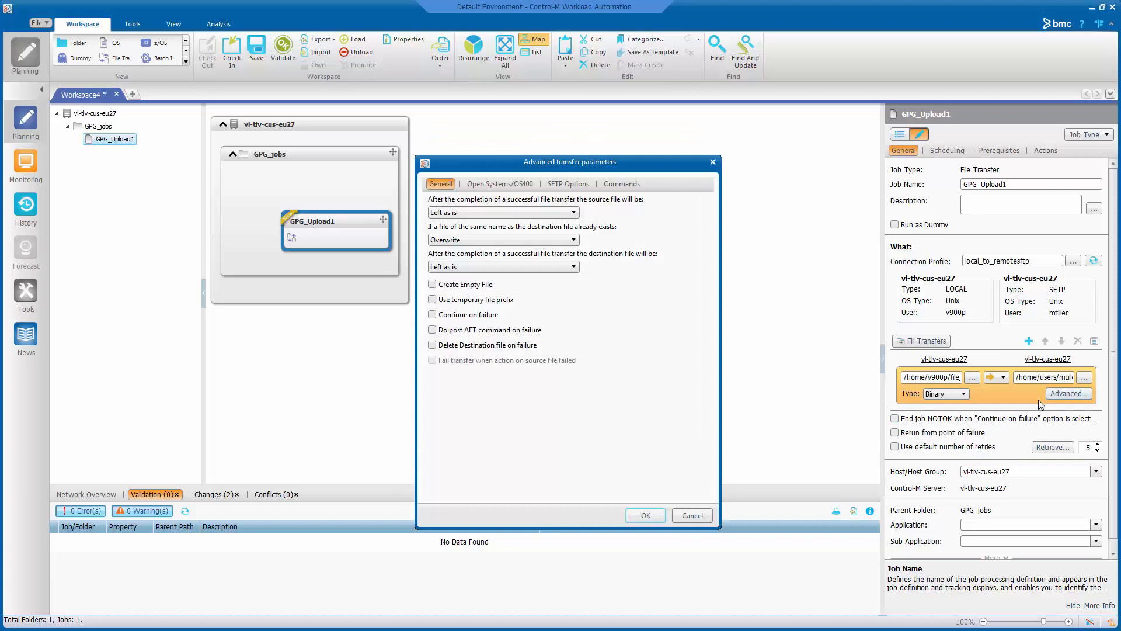
# - Enable PGP encryption on GPG_Upload1 with the v900_pgp template and apply the advanced settings
pyautogui.click(622, 185)
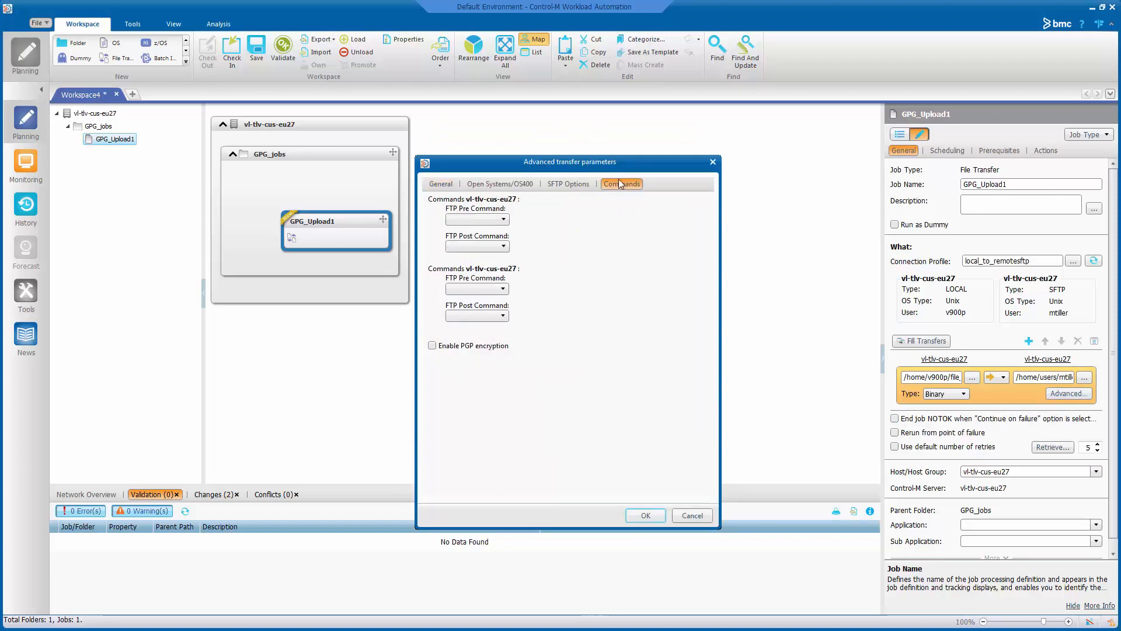
pyautogui.click(432, 346)
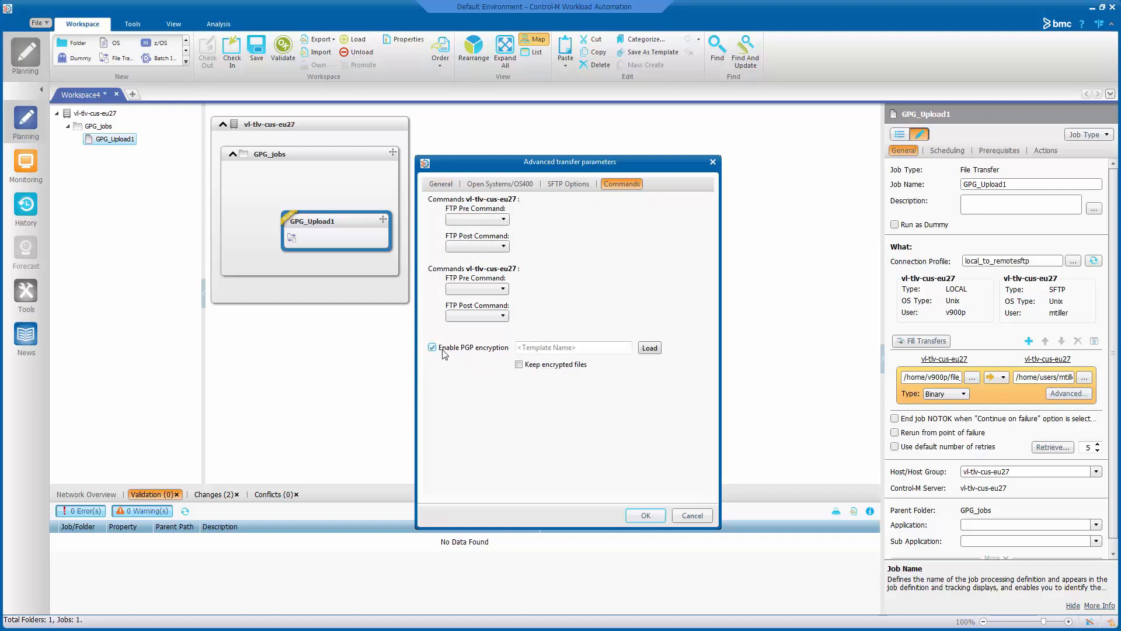
pyautogui.click(648, 349)
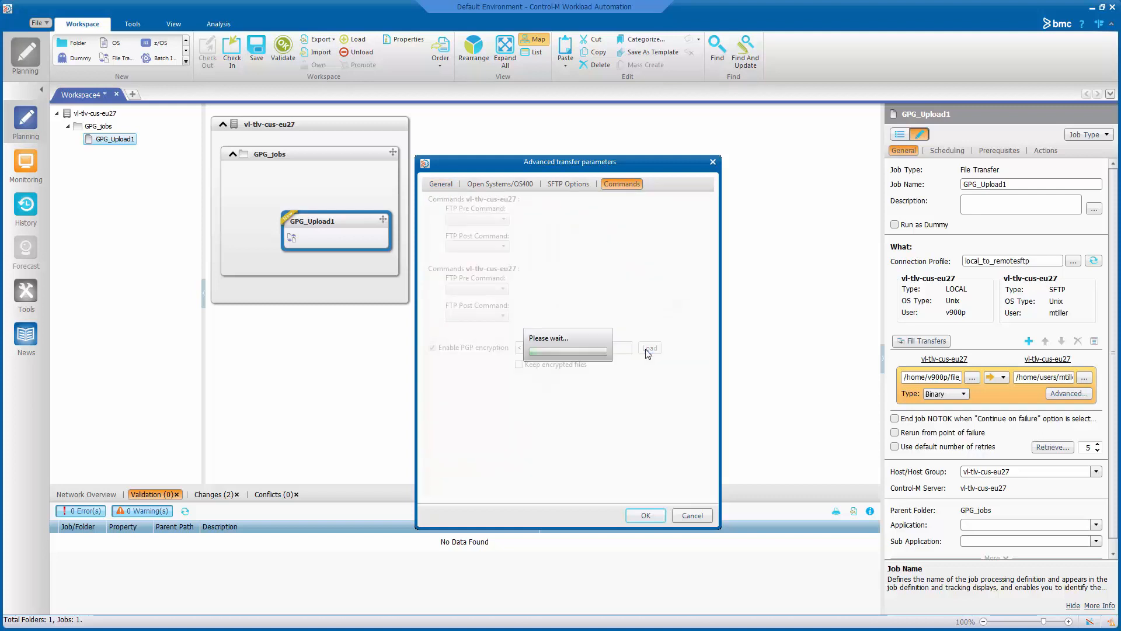
pyautogui.click(528, 268)
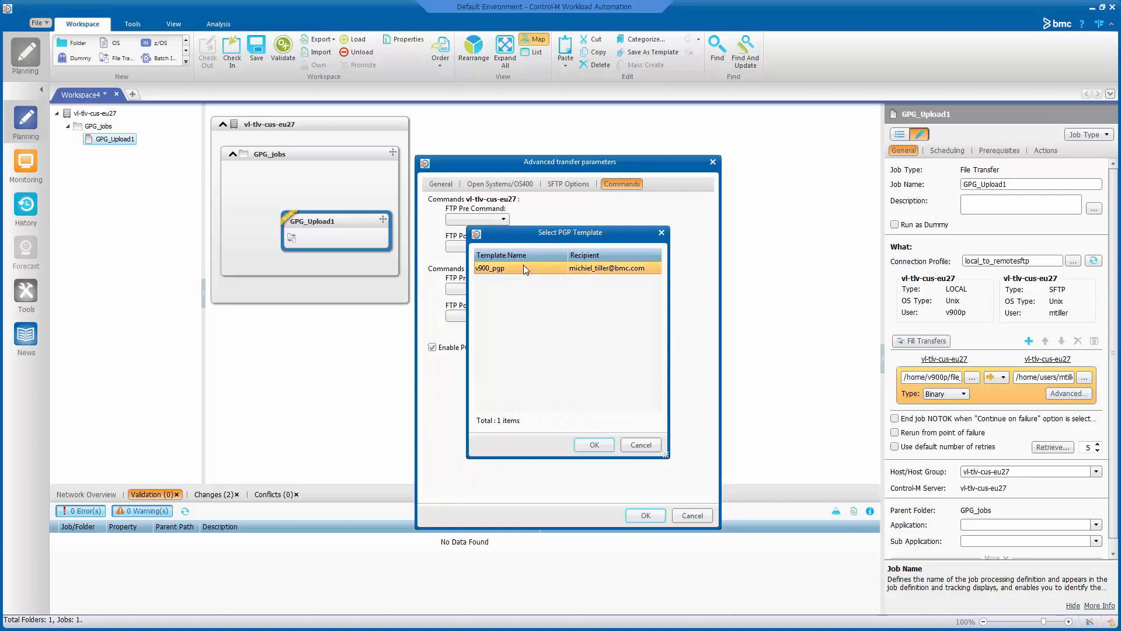
pyautogui.click(590, 445)
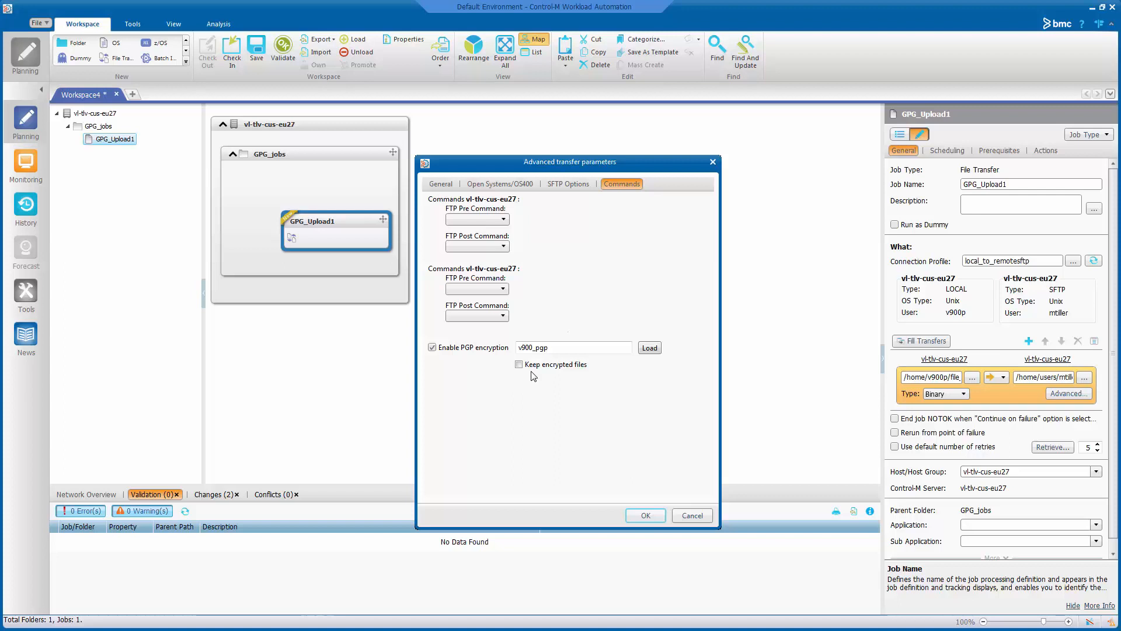
pyautogui.click(646, 516)
pyautogui.scroll(-1, 958, 407)
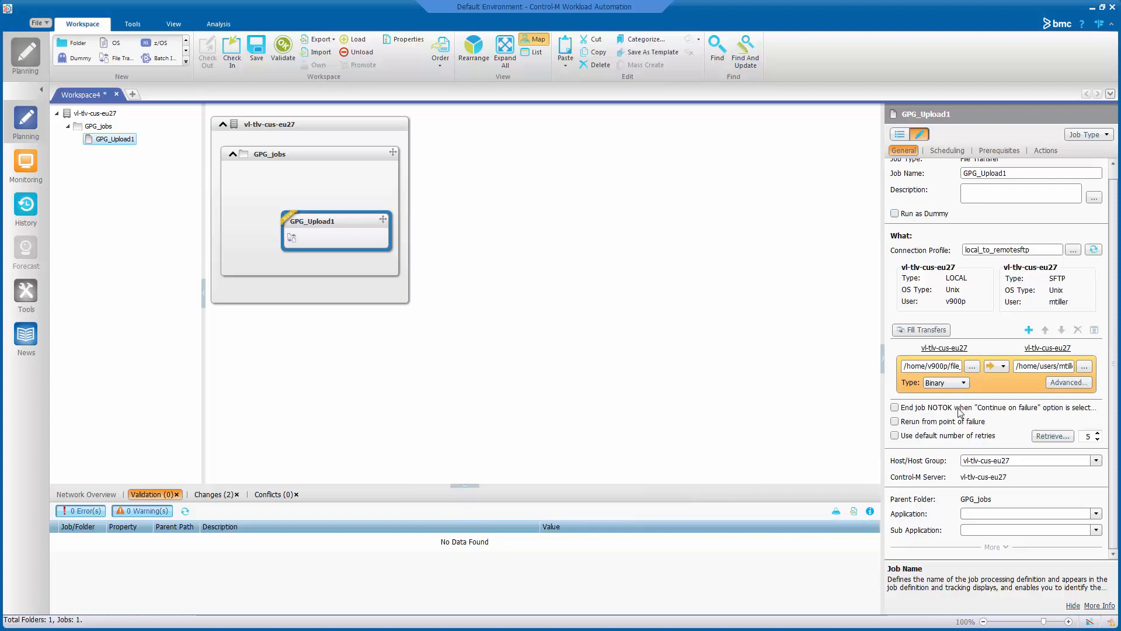
# - Order the GPG_Upload1 job to run and dismiss the ordering report
pyautogui.rightClick(327, 229)
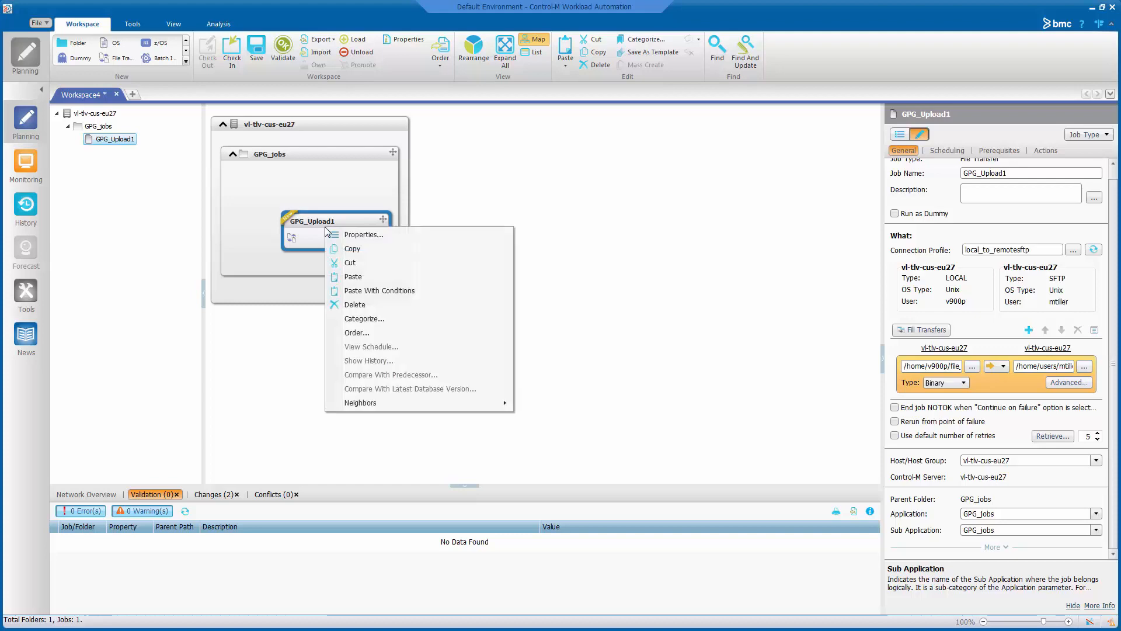
pyautogui.click(374, 333)
pyautogui.click(697, 320)
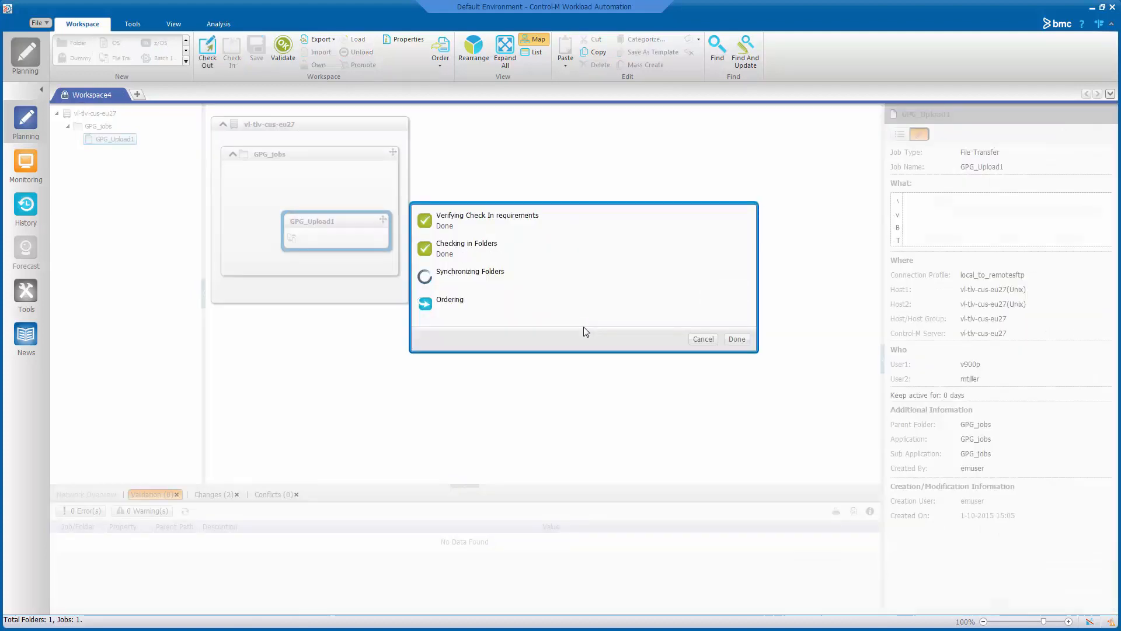
pyautogui.click(737, 339)
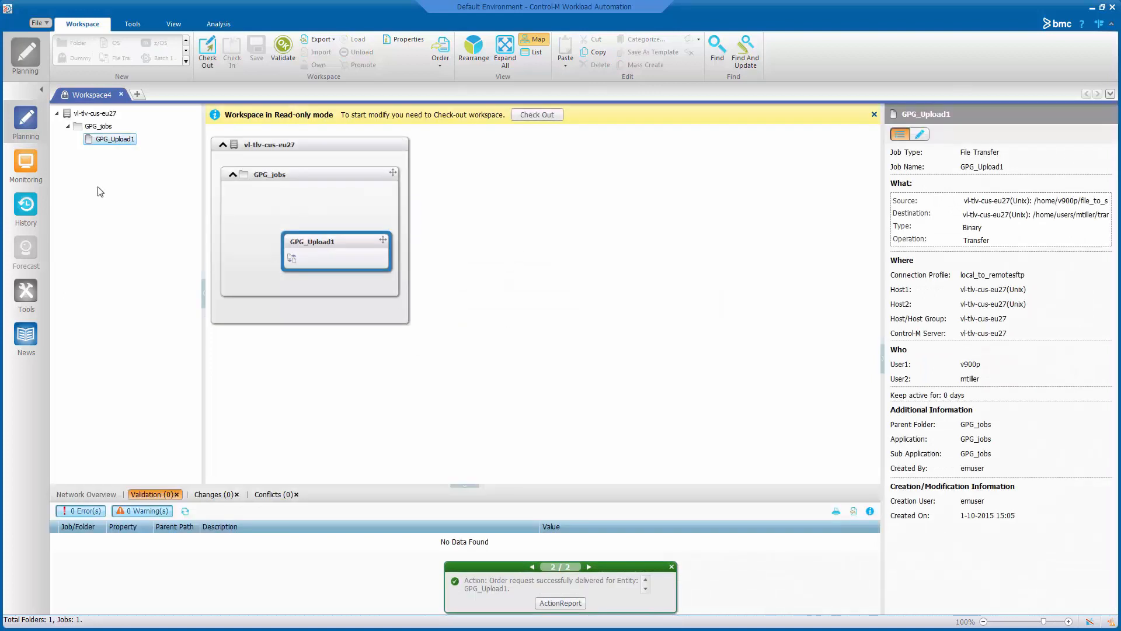
# - In Monitoring, expand the nested GPG_jobs folders and select GPG_Upload1 to check it ended OK
pyautogui.click(23, 169)
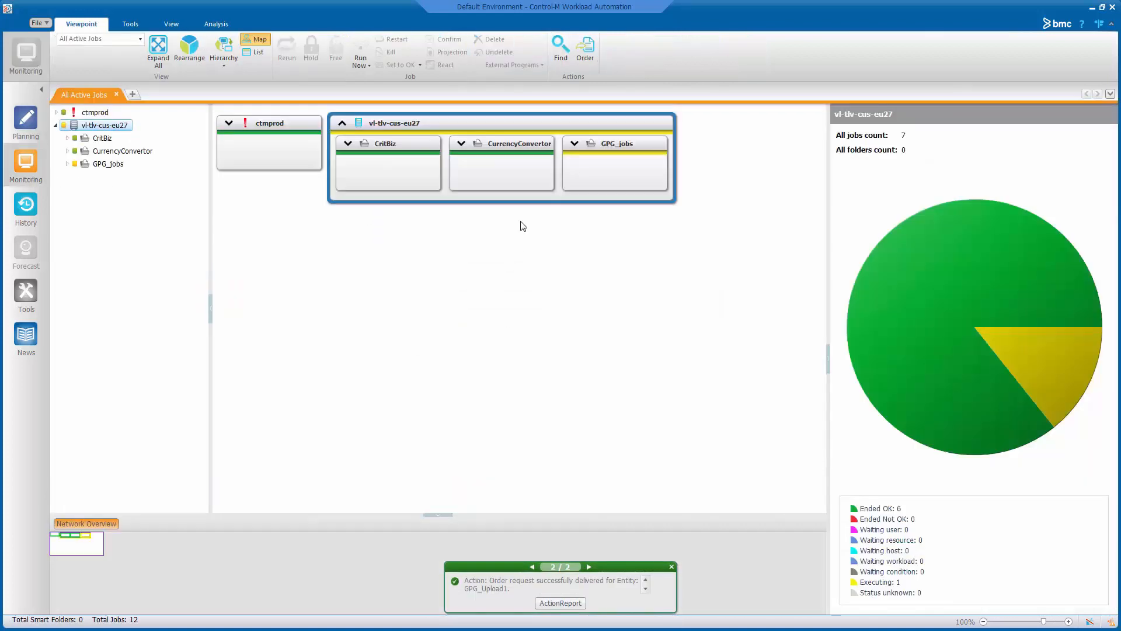
pyautogui.doubleClick(621, 161)
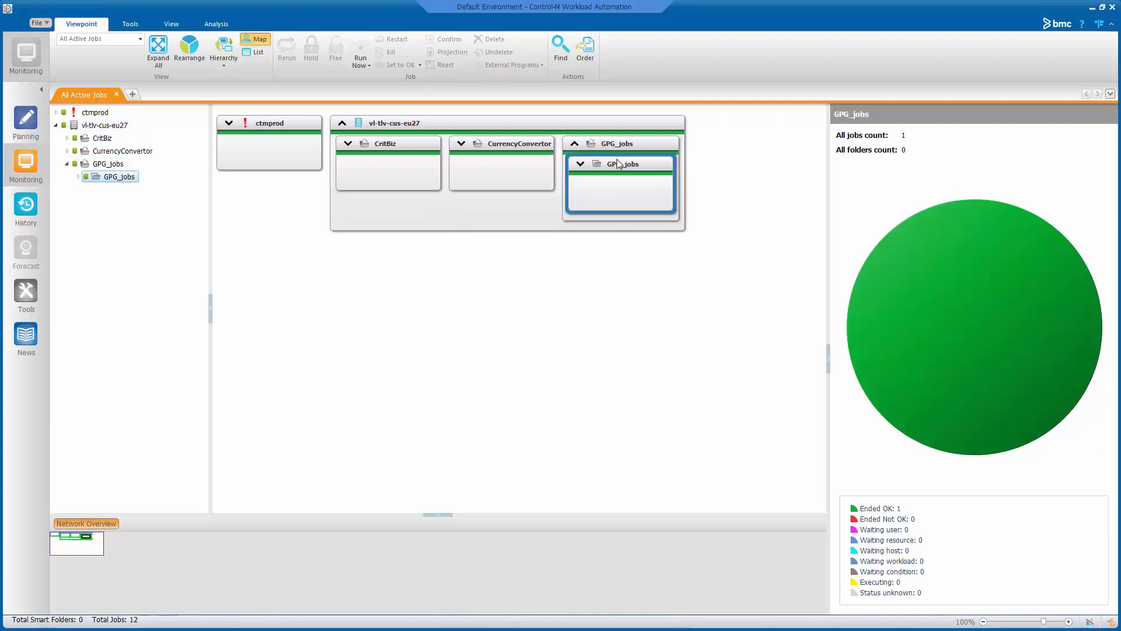
pyautogui.doubleClick(621, 195)
pyautogui.click(620, 200)
pyautogui.rightClick(620, 214)
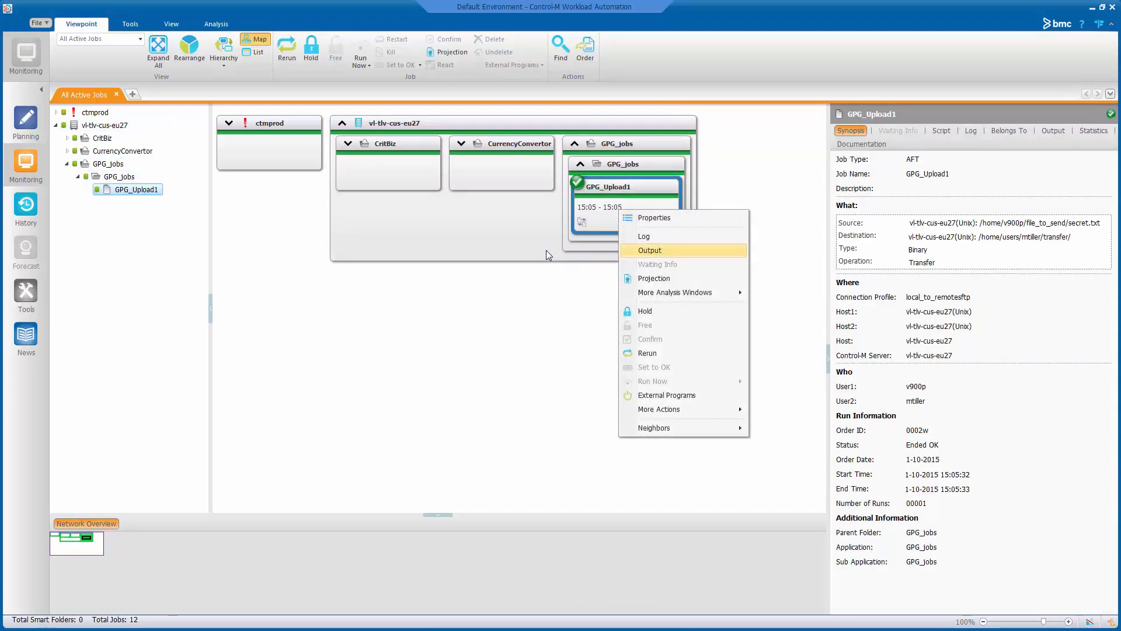
# - Open GPG_Upload1's output log and highlight the Execute PGP lines, gpg path and recipient
pyautogui.press('Return')
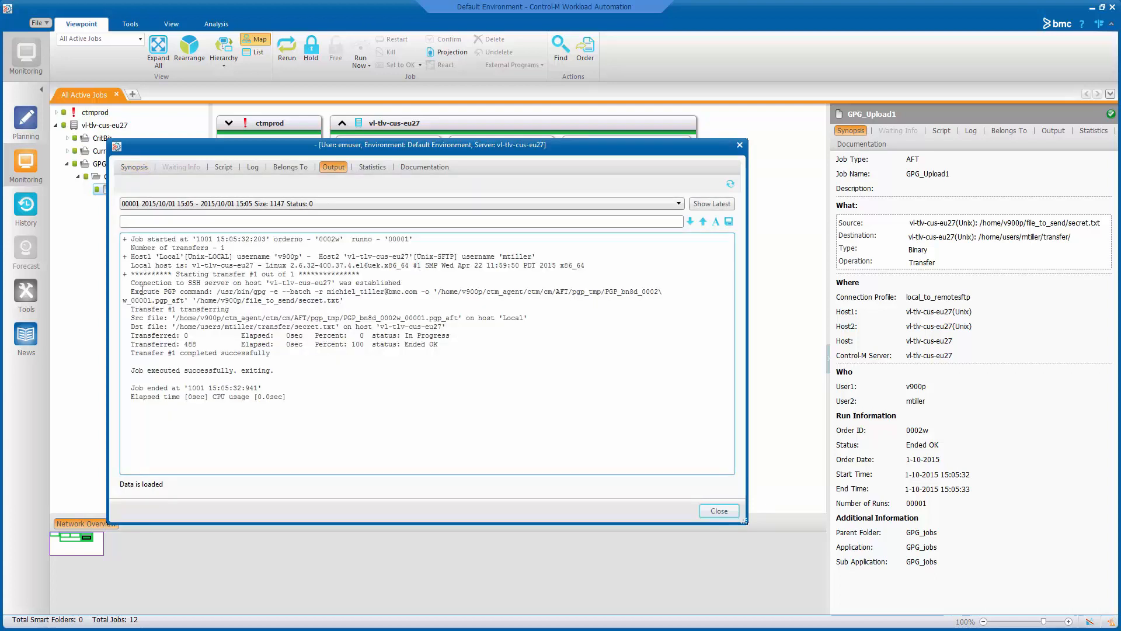
pyautogui.moveTo(126, 291); pyautogui.dragTo(355, 300)
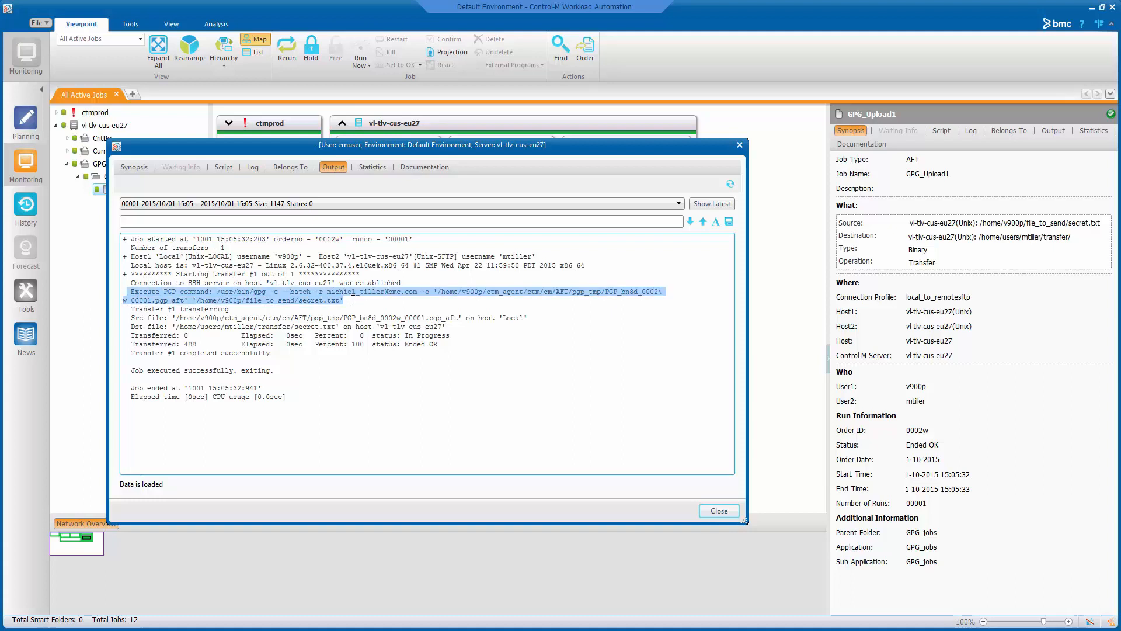
pyautogui.doubleClick(239, 292)
pyautogui.moveTo(239, 292); pyautogui.dragTo(261, 298)
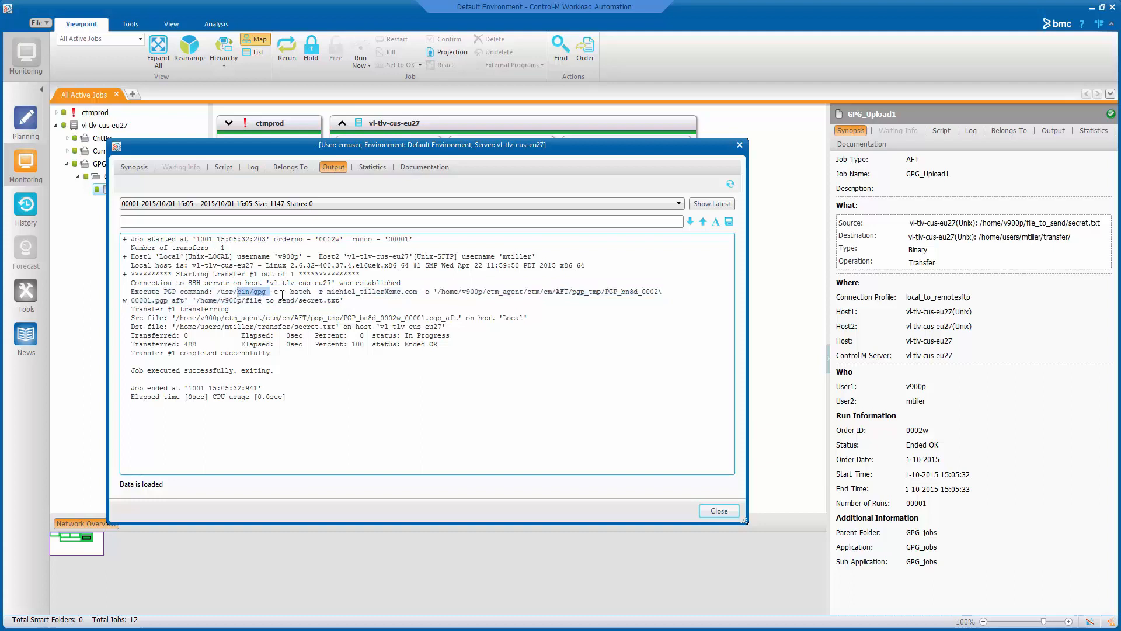
pyautogui.moveTo(328, 292); pyautogui.dragTo(413, 298)
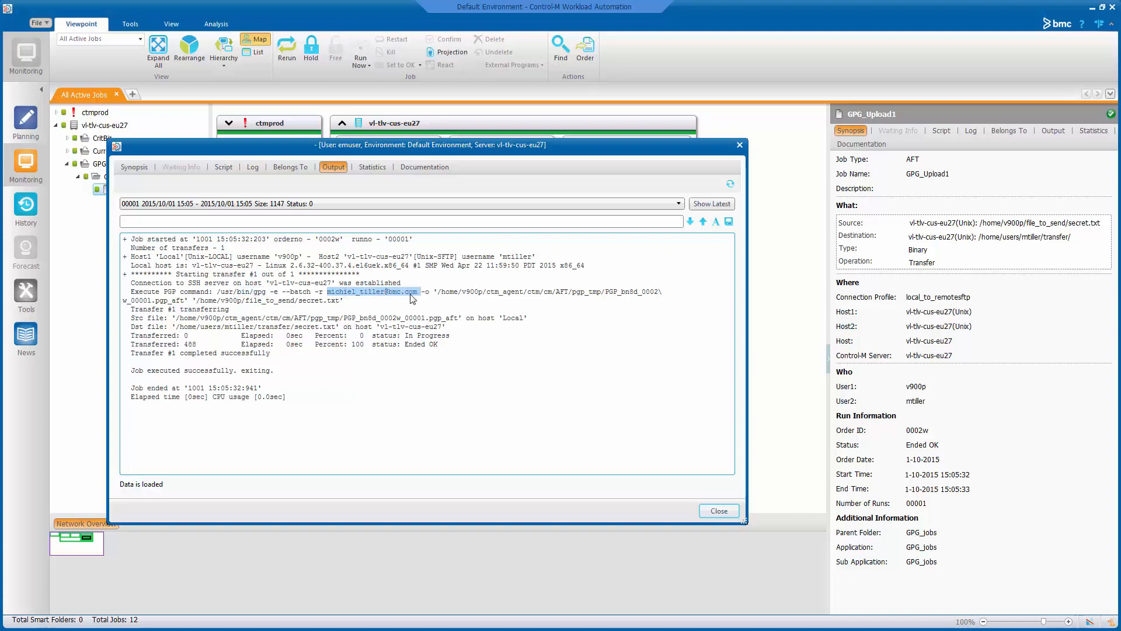
pyautogui.click(443, 292)
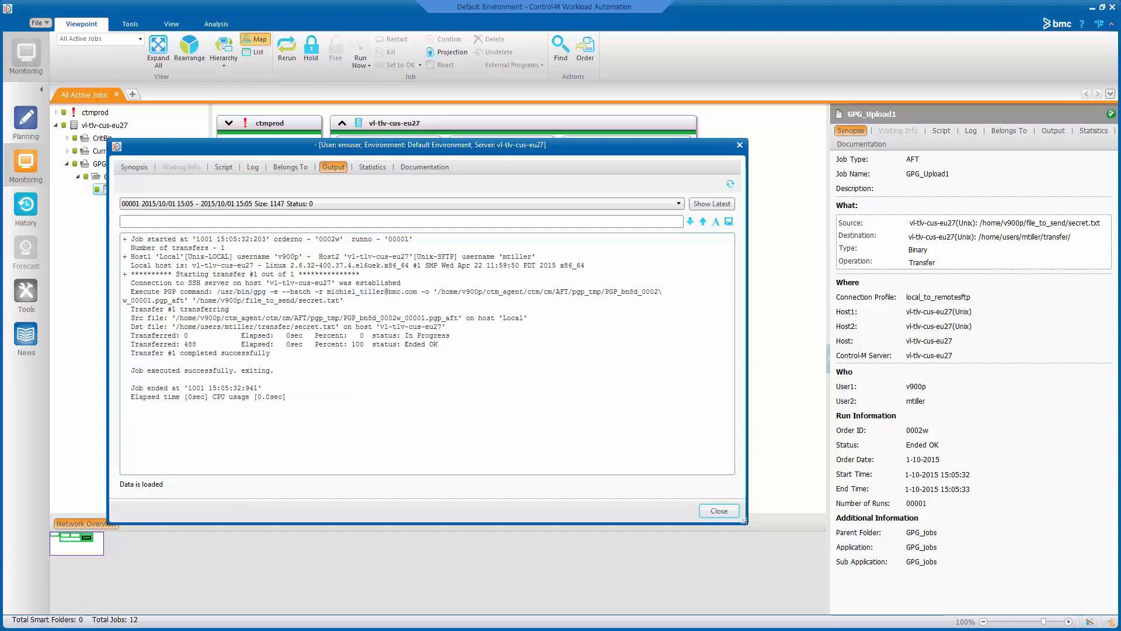
pyautogui.hotkey('alt', 'Tab')
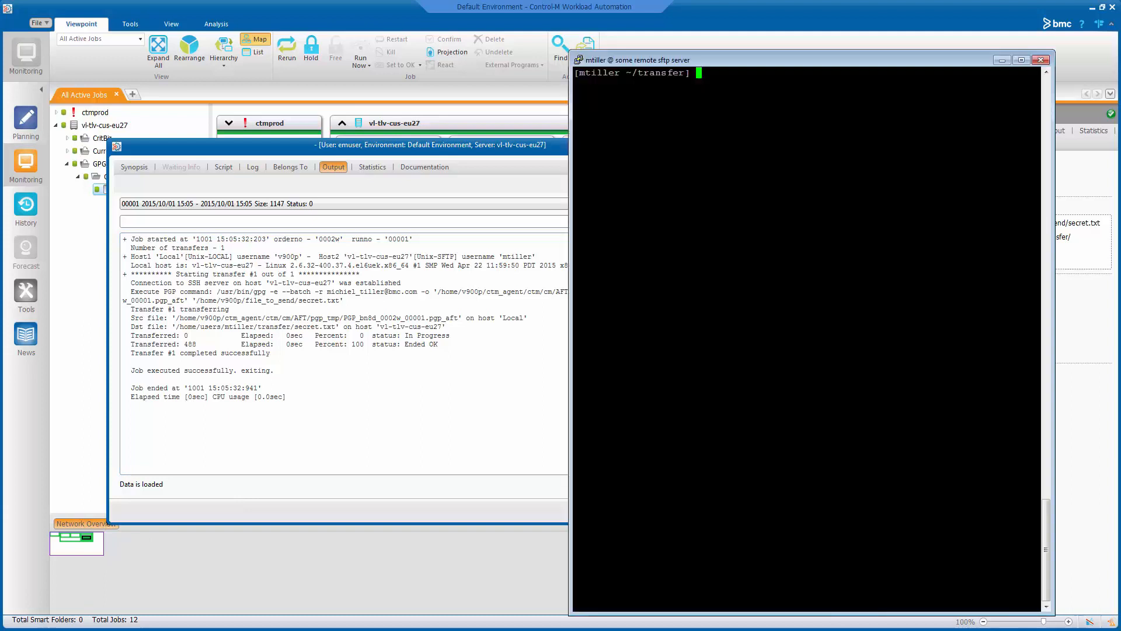
# - List the transfer folder and view secret.txt with 'hexdump -C' to confirm it's encrypted
pyautogui.write('ls')
pyautogui.press('Return')
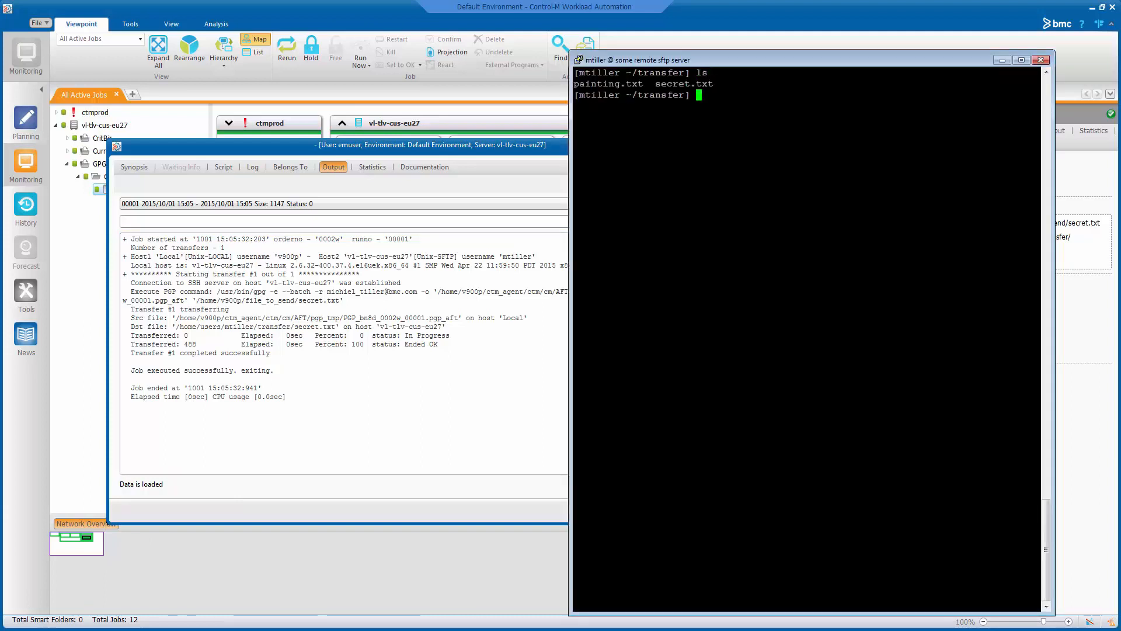
pyautogui.write('hexdumn')
pyautogui.press('BackSpace')
pyautogui.write('p -C')
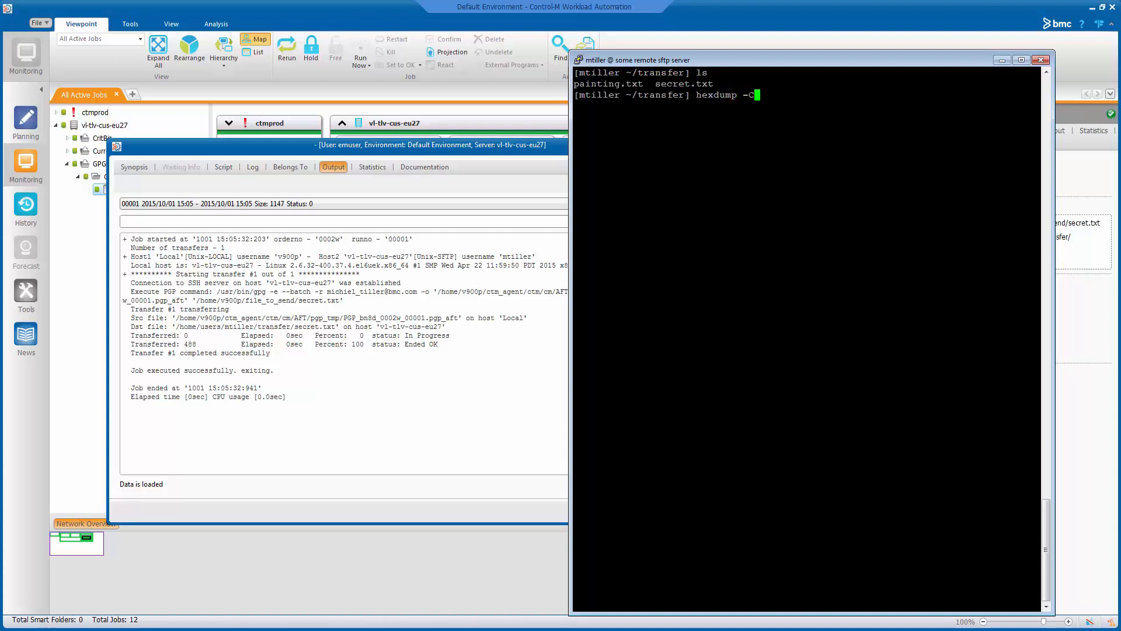
pyautogui.doubleClick(693, 83)
pyautogui.rightClick(693, 84)
pyautogui.press('Return')
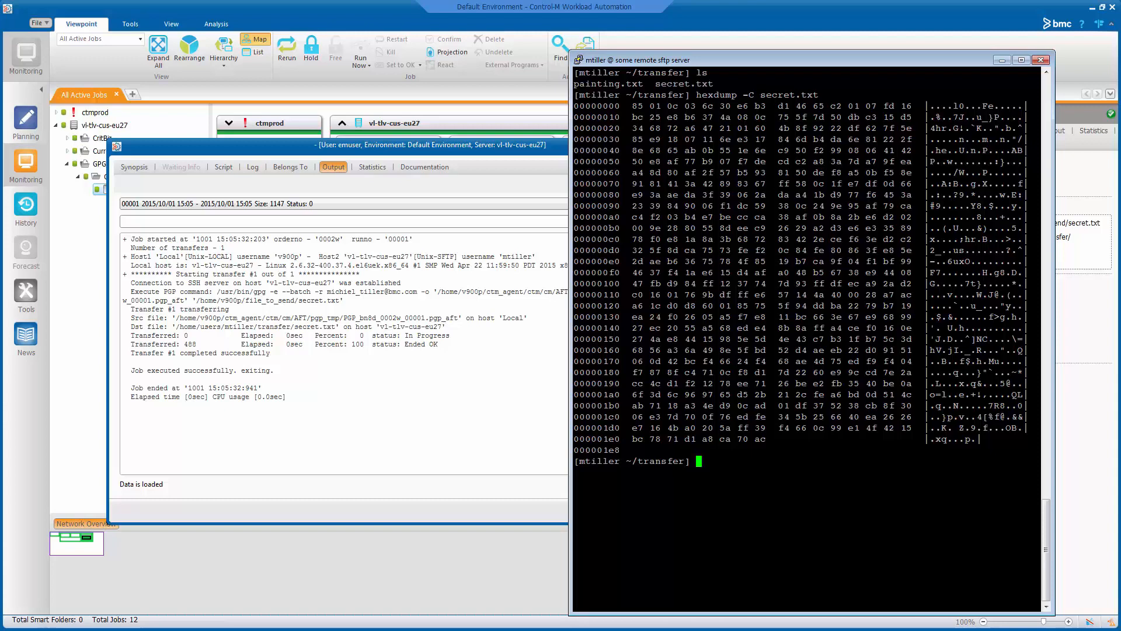
# - Decrypt secret.txt with 'gpg -d secret.txt'
pyautogui.write('gpg -d')
pyautogui.doubleClick(674, 83)
pyautogui.rightClick(674, 84)
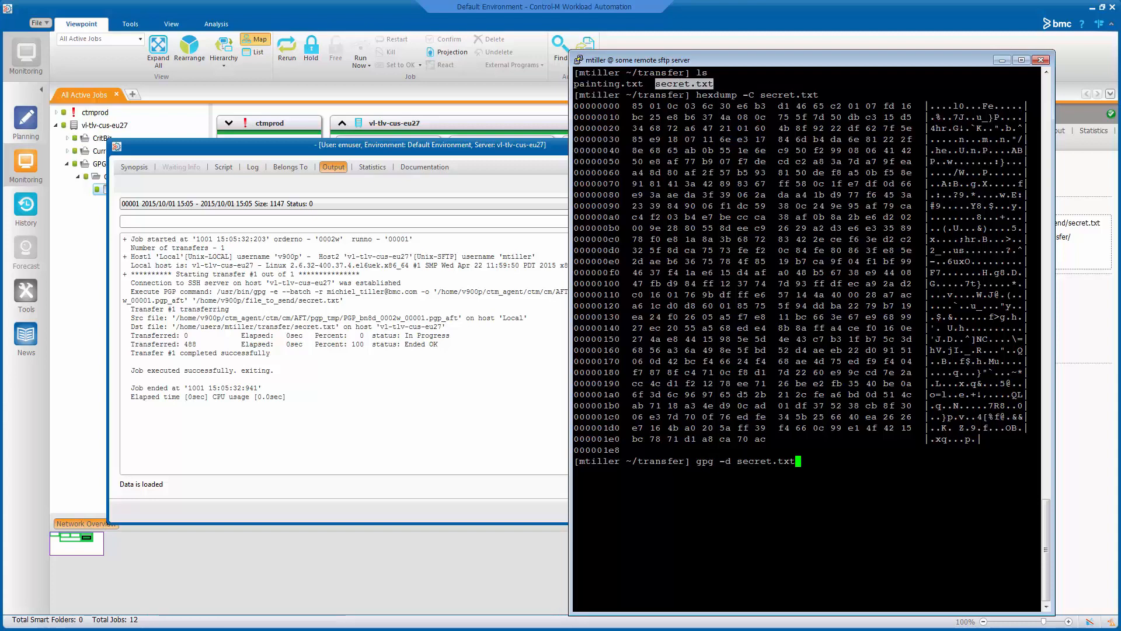
pyautogui.press('Return')
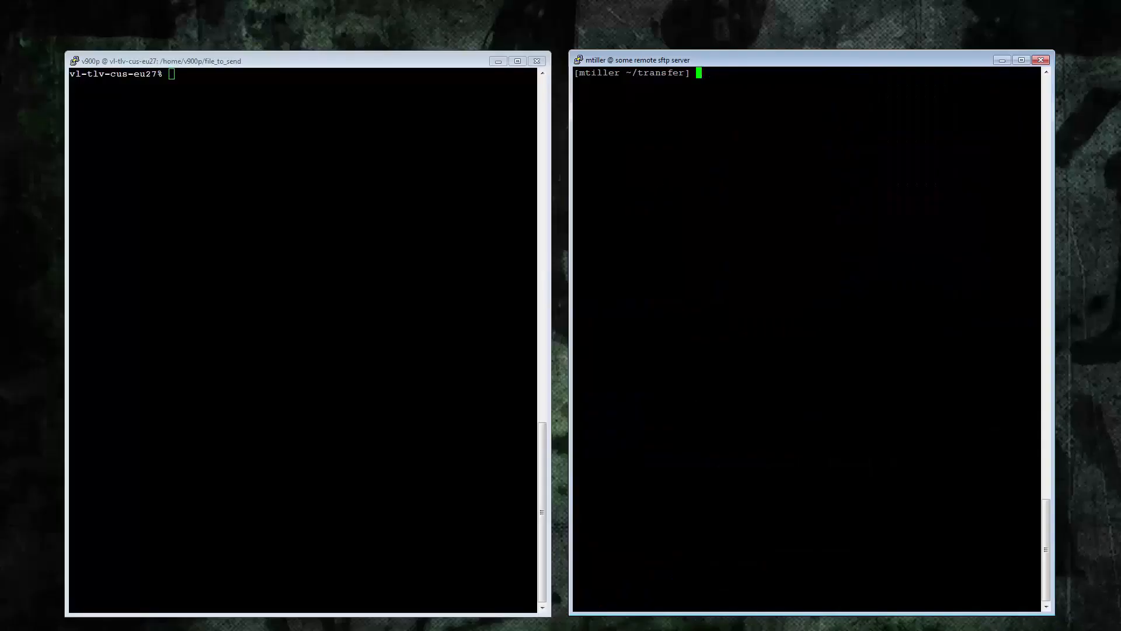
# - Encrypt painting.txt with gpg -e for the Control-M agent host's user as recipient
pyautogui.press('Return')
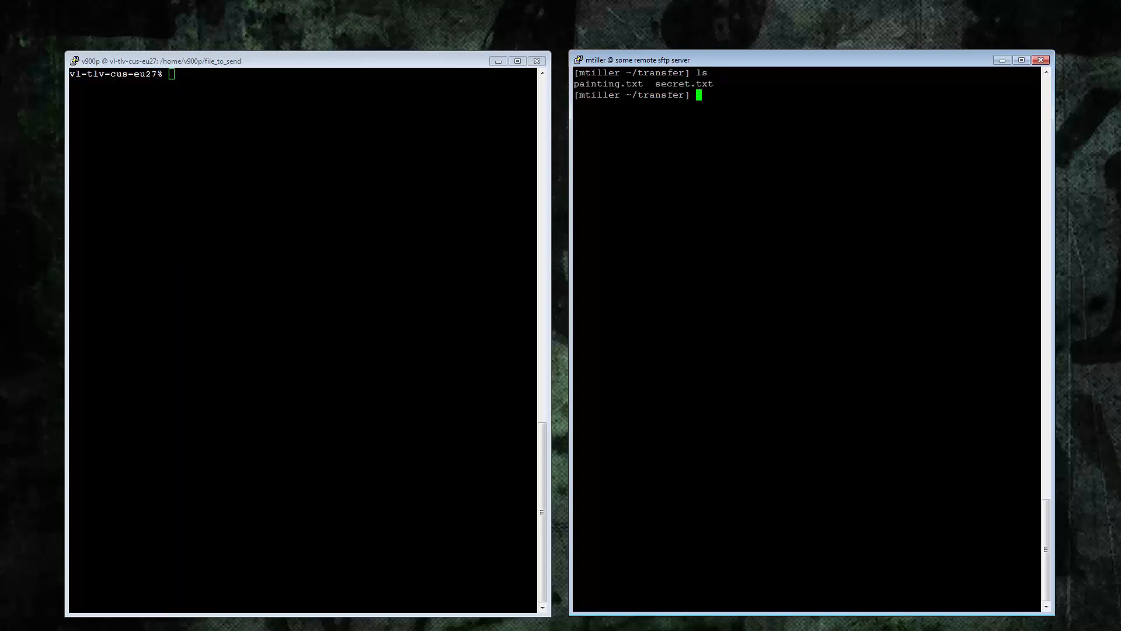
pyautogui.doubleClick(116, 75)
pyautogui.rightClick(671, 105)
pyautogui.write('-eu27 -e')
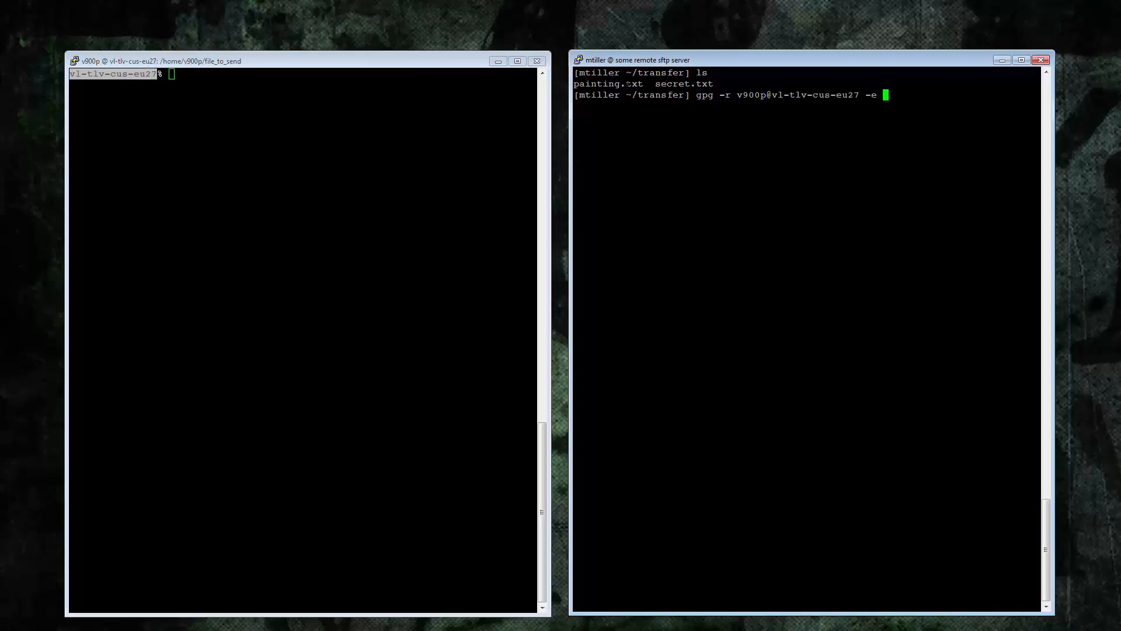
pyautogui.doubleClick(627, 85)
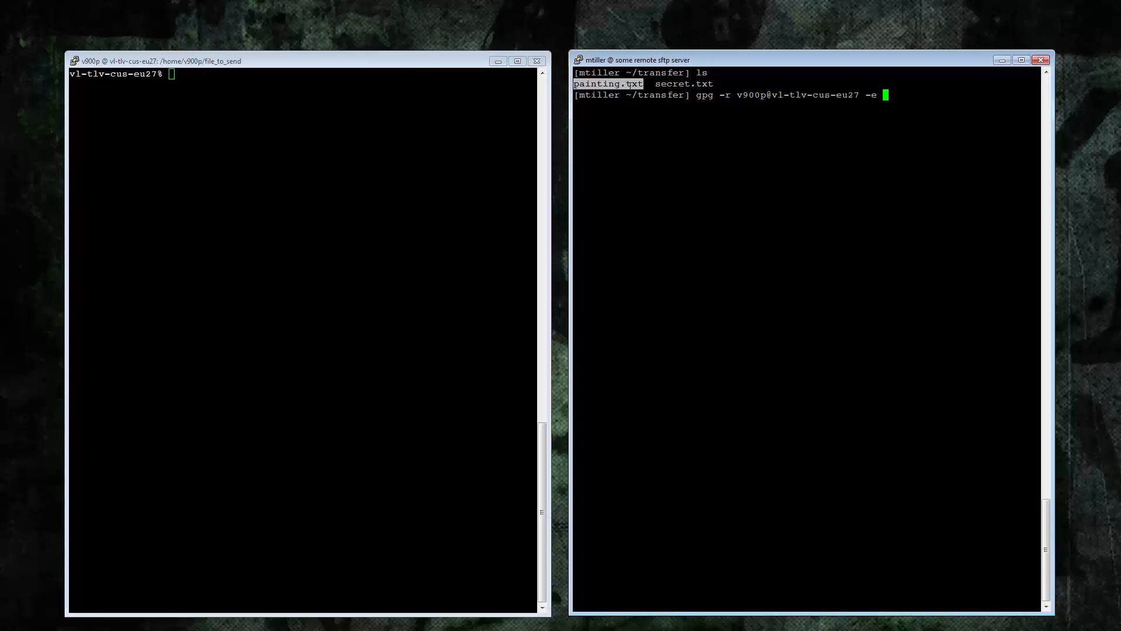
pyautogui.rightClick(627, 84)
pyautogui.press('Return')
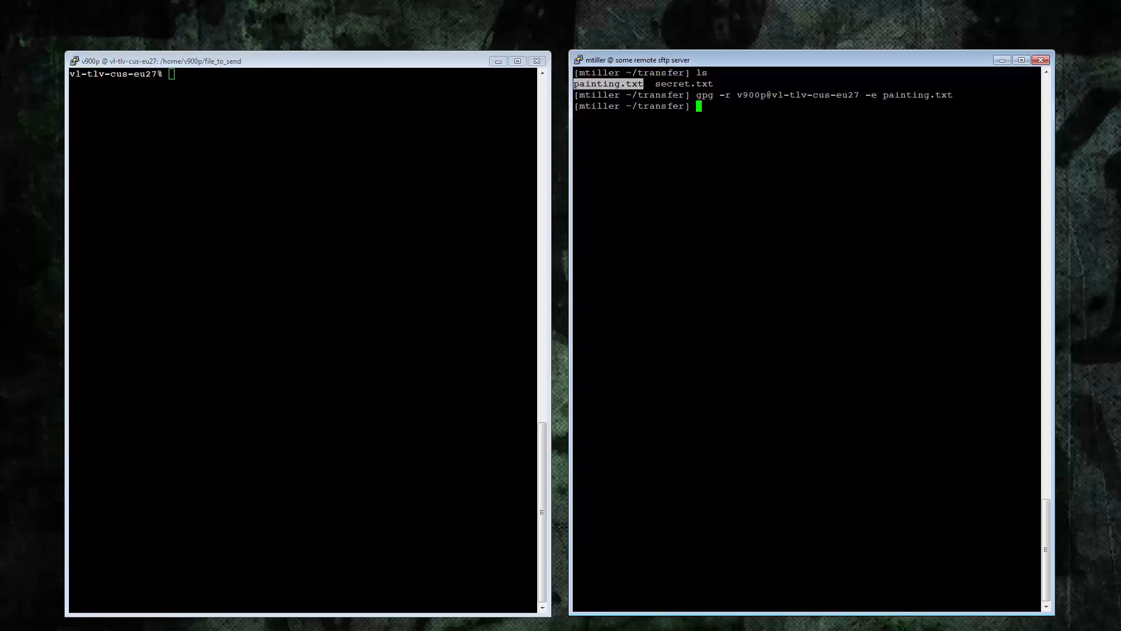
# - List the folder with 'ls -l' and hex-dump painting.txt.gpg to confirm its encrypted contents
pyautogui.write('ls -l')
pyautogui.press('Return')
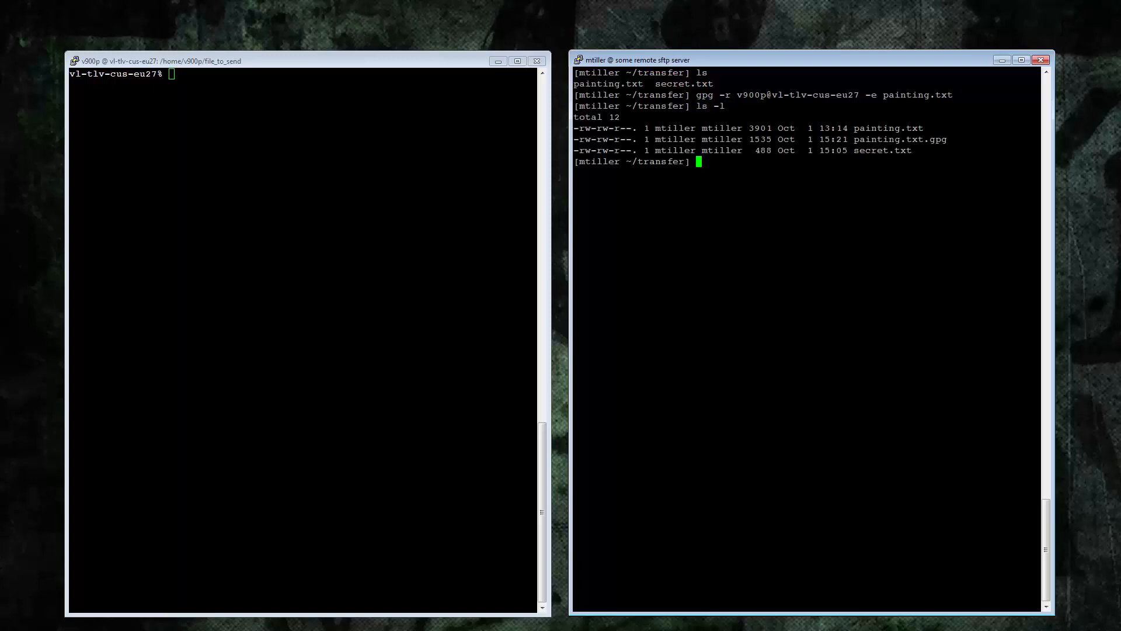
pyautogui.doubleClick(887, 140)
pyautogui.hotkey('ctrl', 'c')
pyautogui.write('hexdump -')
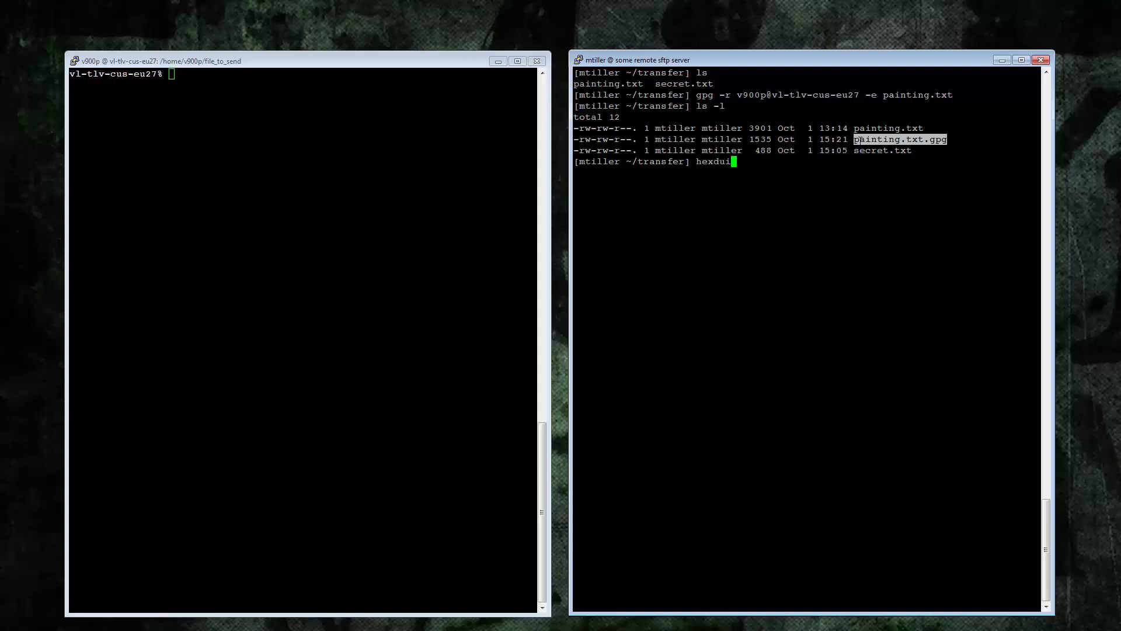
pyautogui.write('C')
pyautogui.rightClick(859, 140)
pyautogui.press('Return')
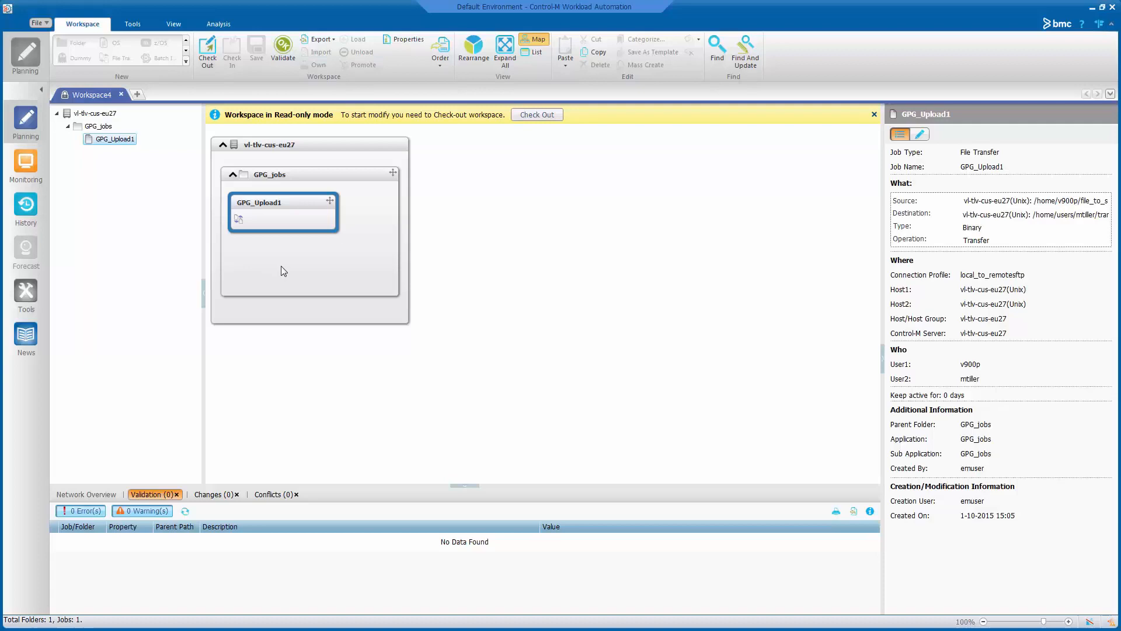
# - Check out the workspace and add a File Transfer job named GPG_Download1 to GPG_jobs
pyautogui.click(207, 51)
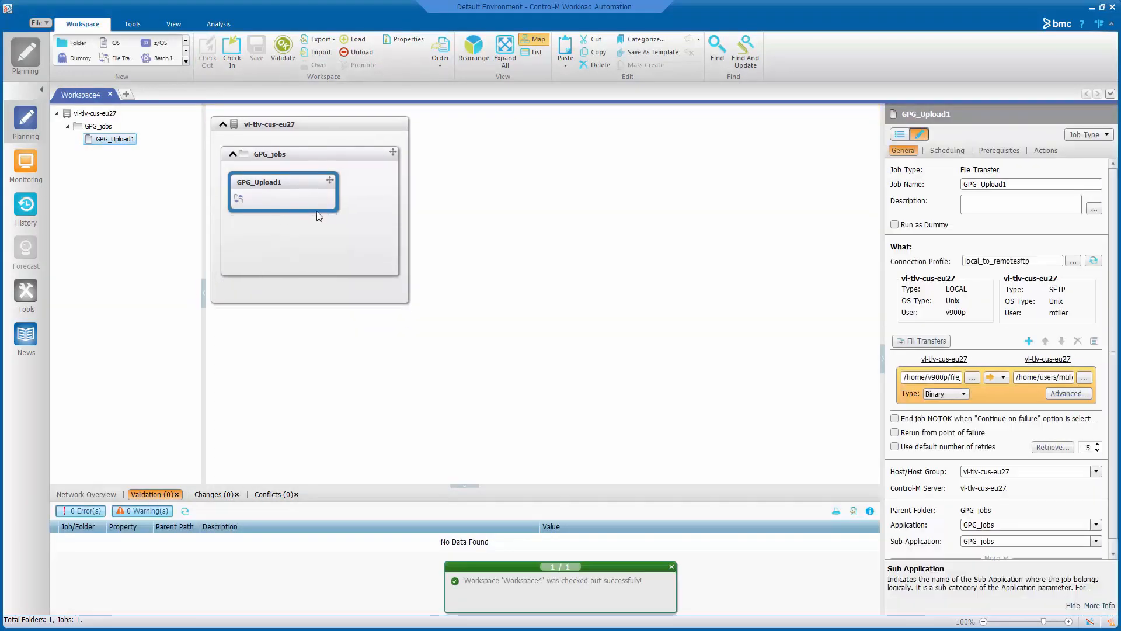
pyautogui.moveTo(119, 58); pyautogui.dragTo(276, 242)
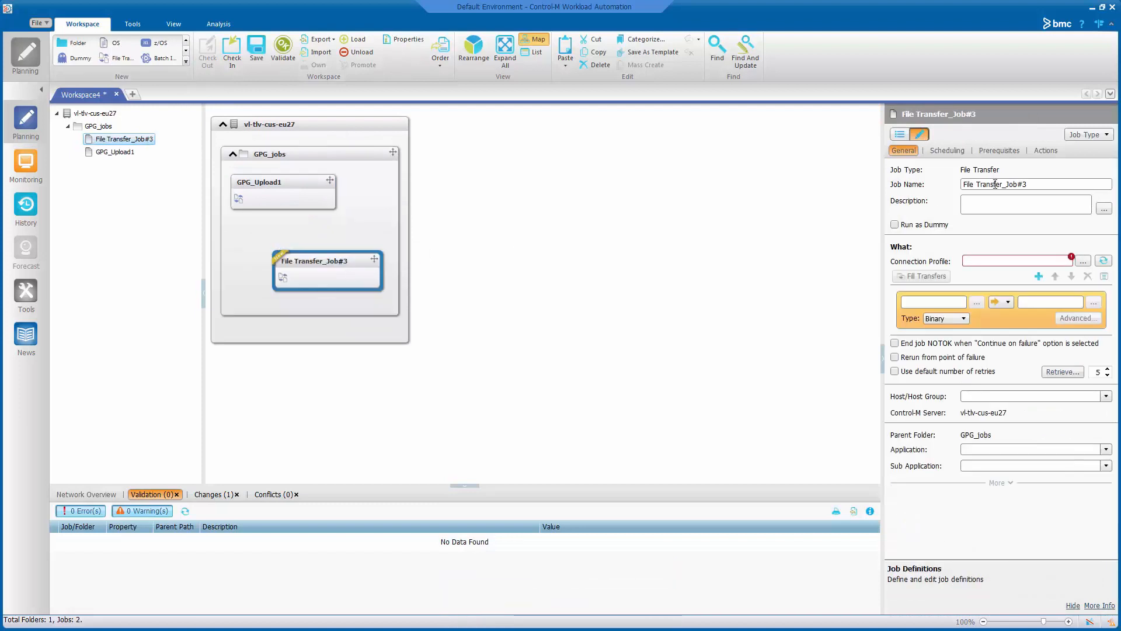
pyautogui.tripleClick(1038, 184)
pyautogui.write('GPG')
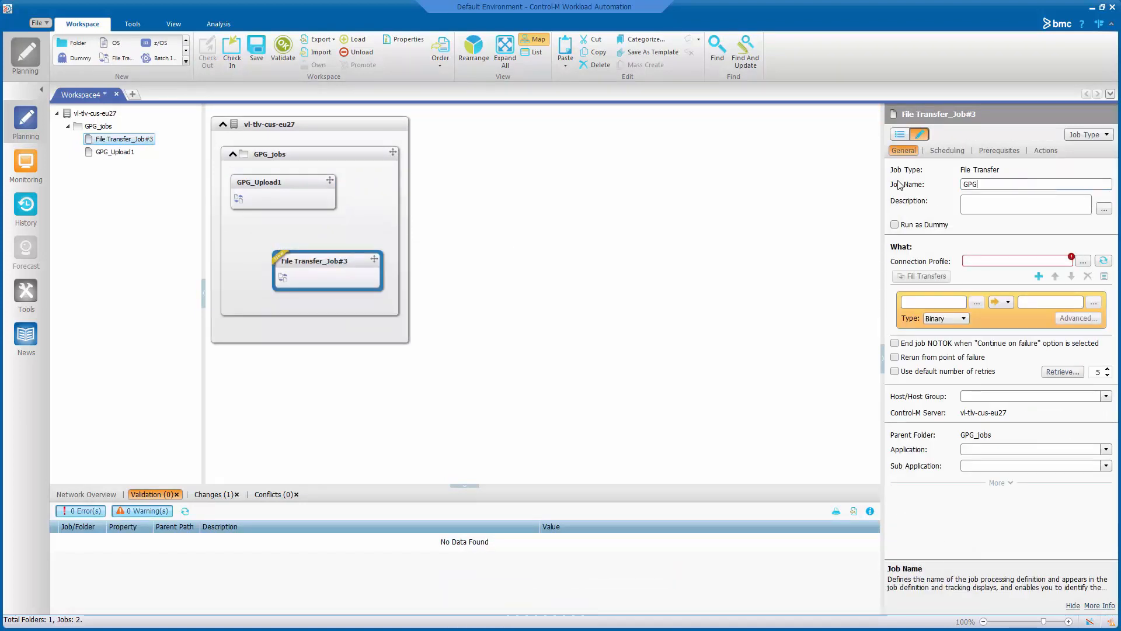
pyautogui.write('_Download1')
# - Use local_to_remotesftp to download painting.txt.gpg from remote to local
pyautogui.click(1084, 261)
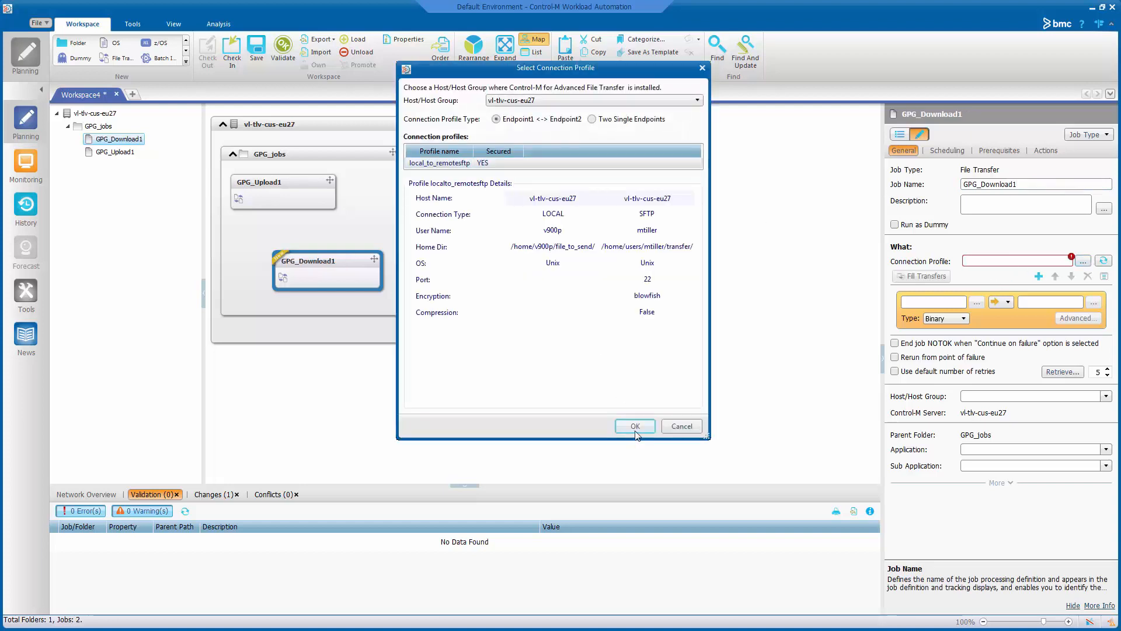
pyautogui.click(636, 425)
pyautogui.click(1004, 378)
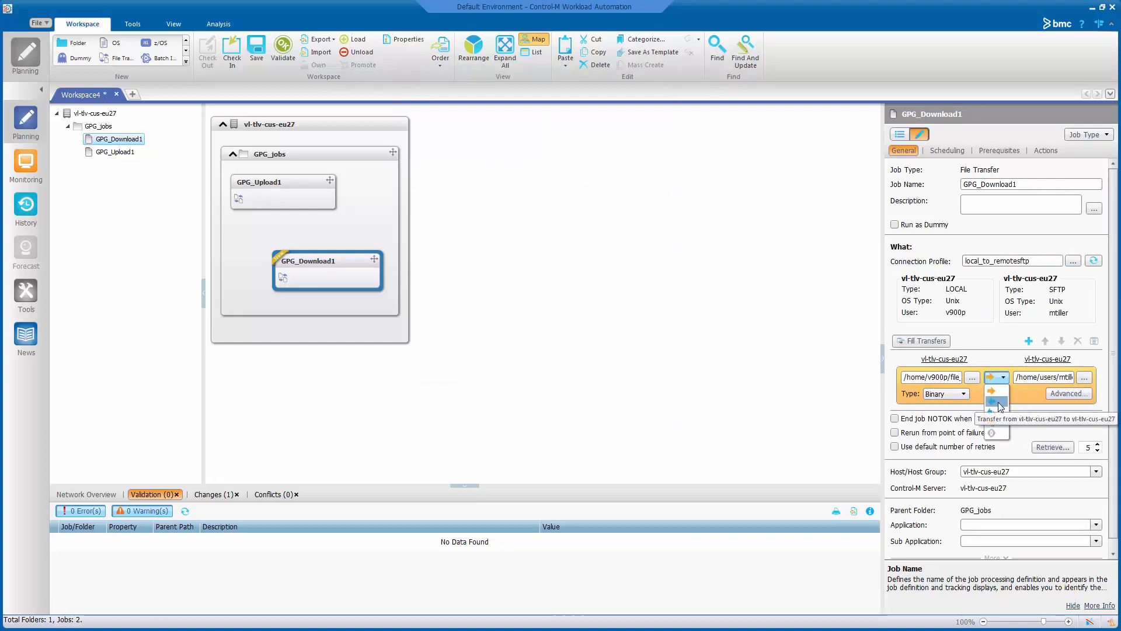
pyautogui.click(1001, 407)
pyautogui.click(1084, 378)
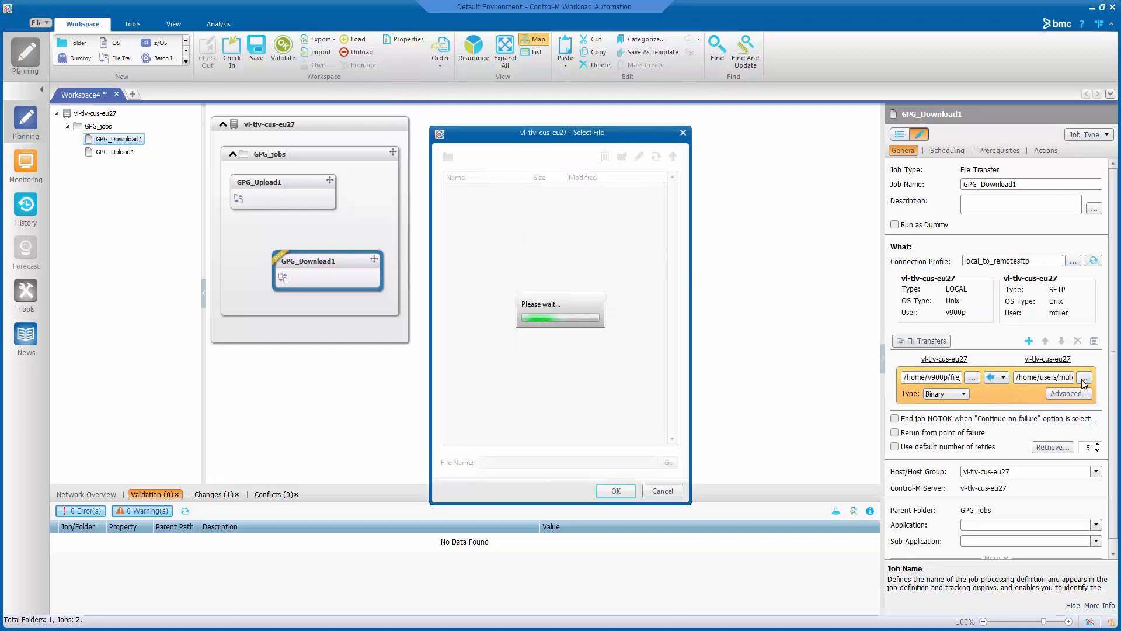
pyautogui.click(491, 220)
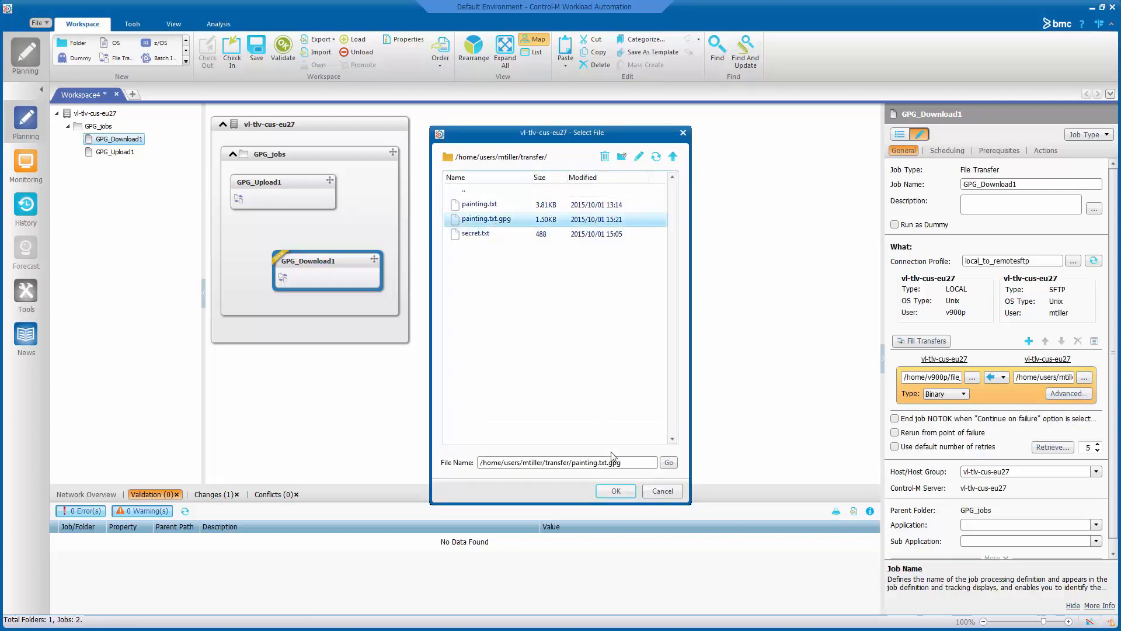
pyautogui.click(615, 491)
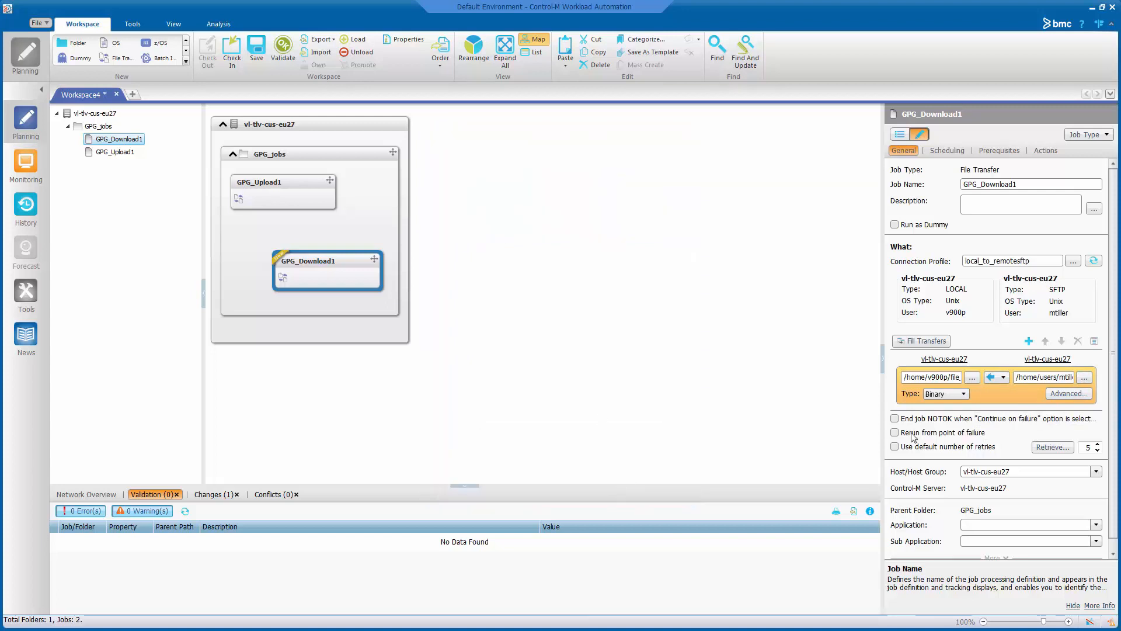
pyautogui.click(1064, 395)
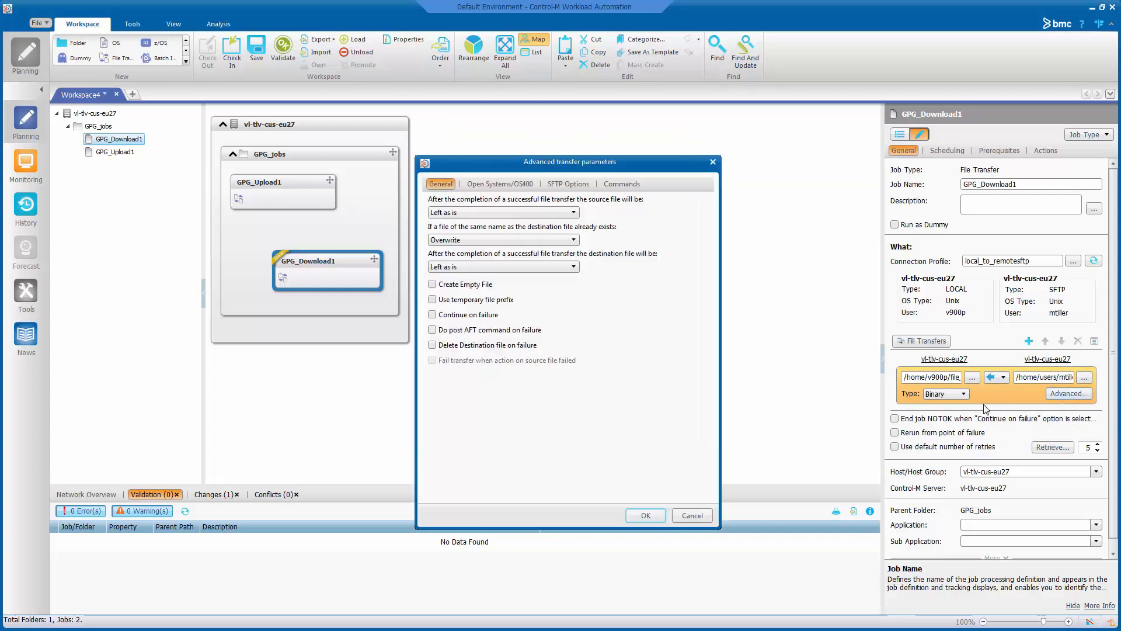
# - Enable PGP encryption for GPG_Download1 using the v900_pgp template
pyautogui.click(620, 184)
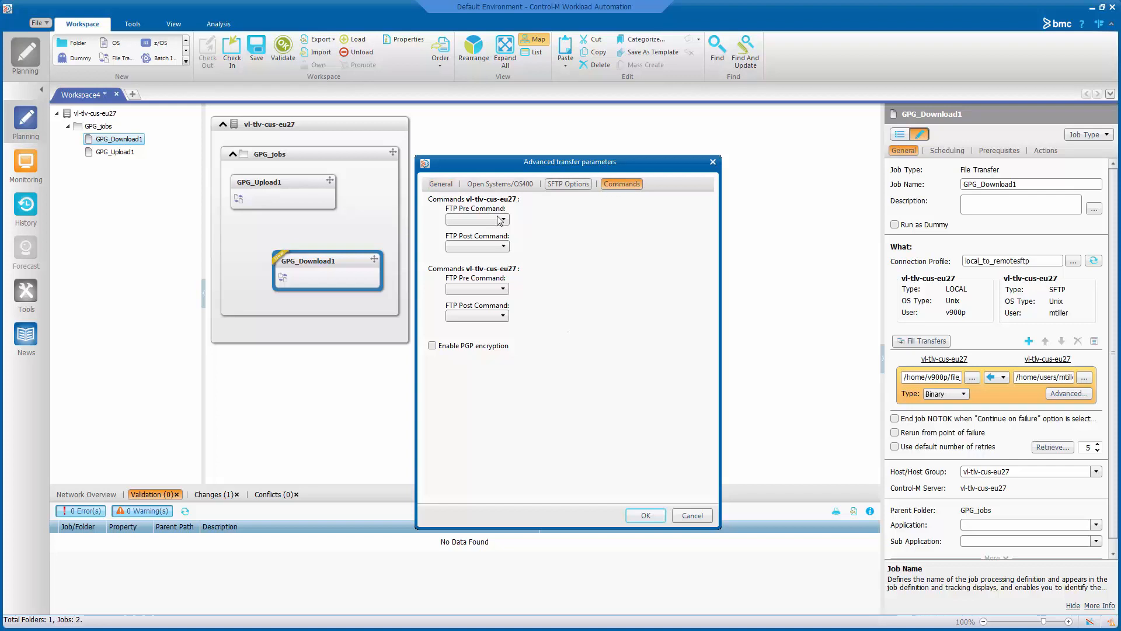
pyautogui.click(438, 346)
pyautogui.click(649, 348)
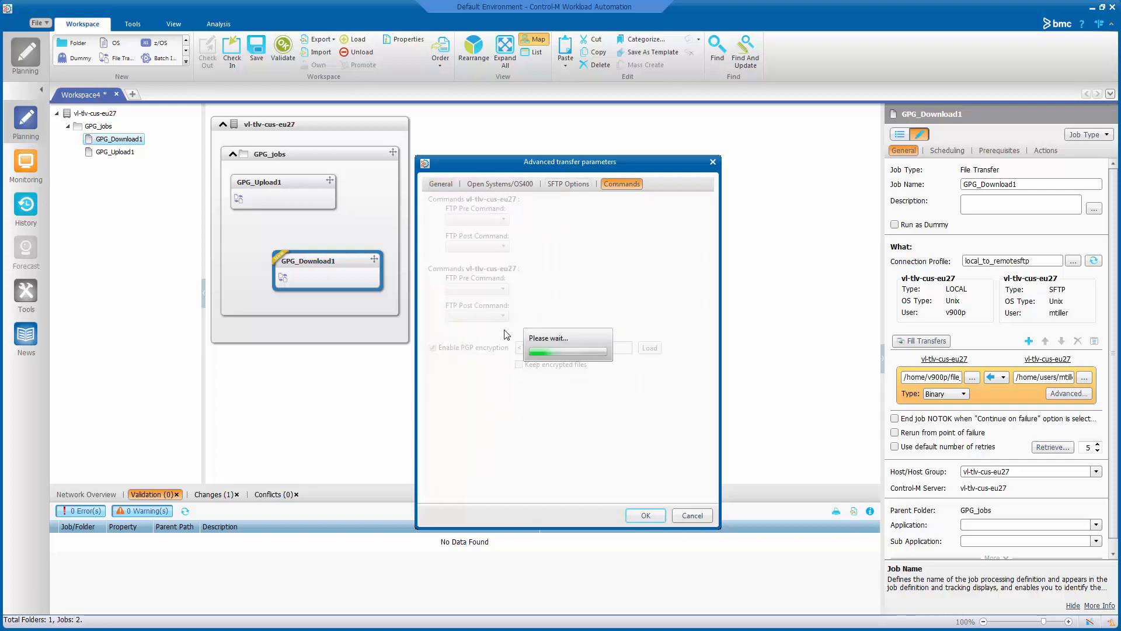
pyautogui.click(514, 273)
pyautogui.click(588, 443)
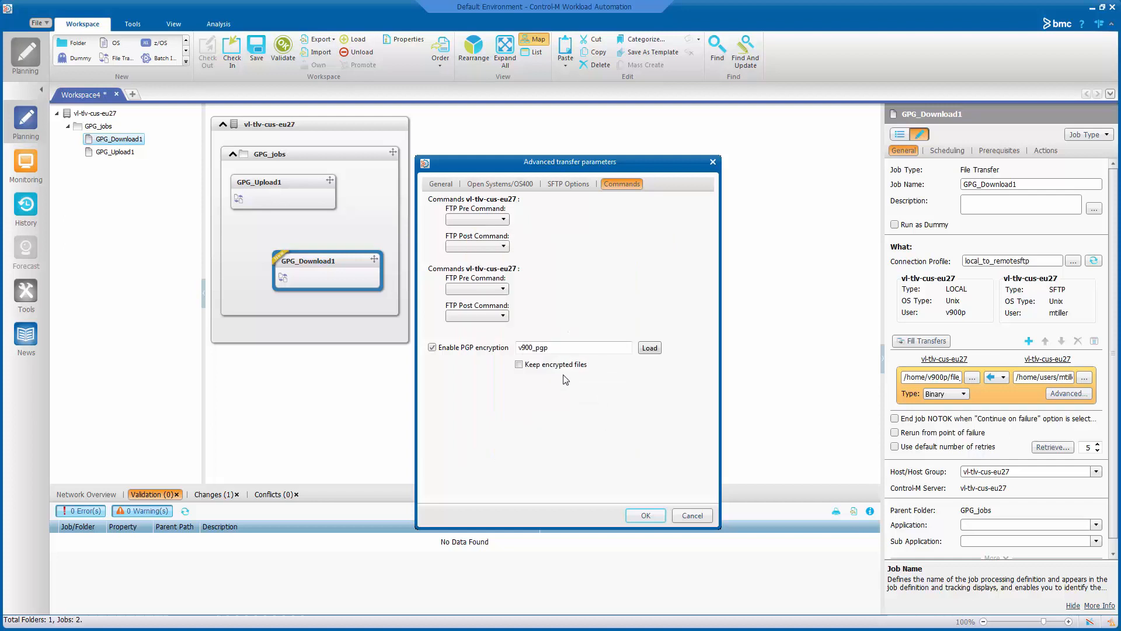
pyautogui.click(645, 515)
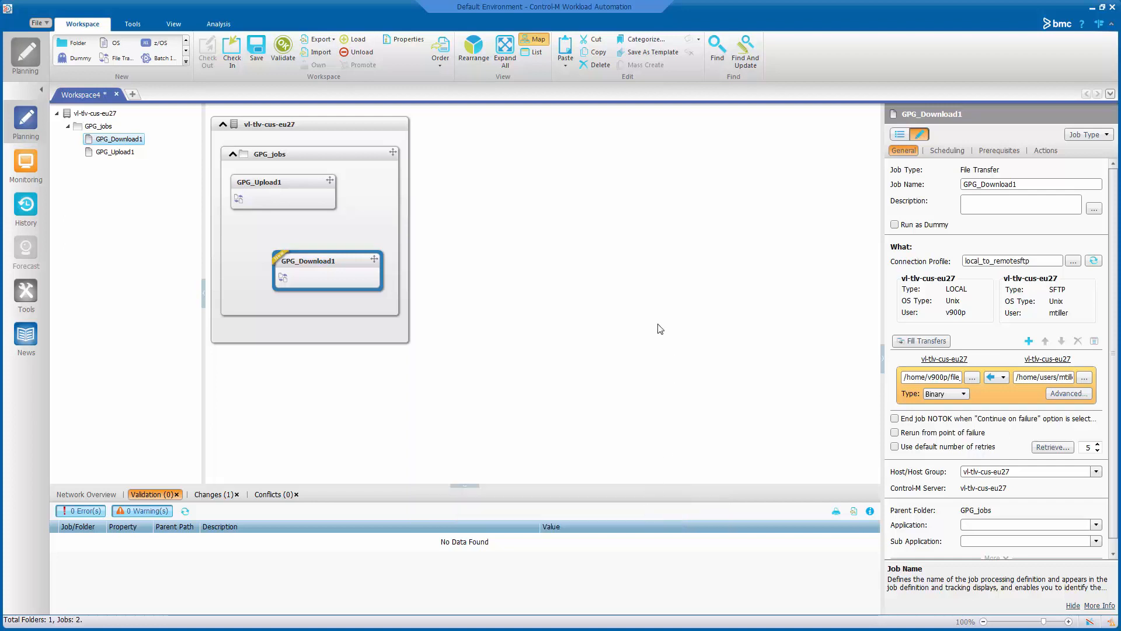
# - Order GPG_Download1 to run, then switch to Monitoring
pyautogui.rightClick(321, 264)
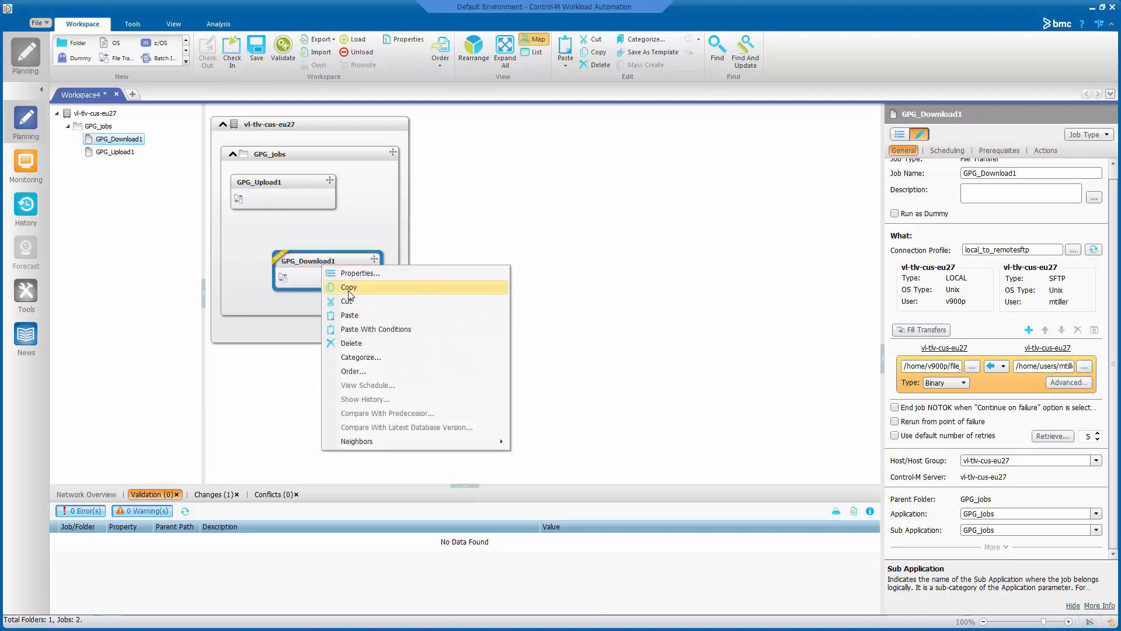
pyautogui.click(444, 373)
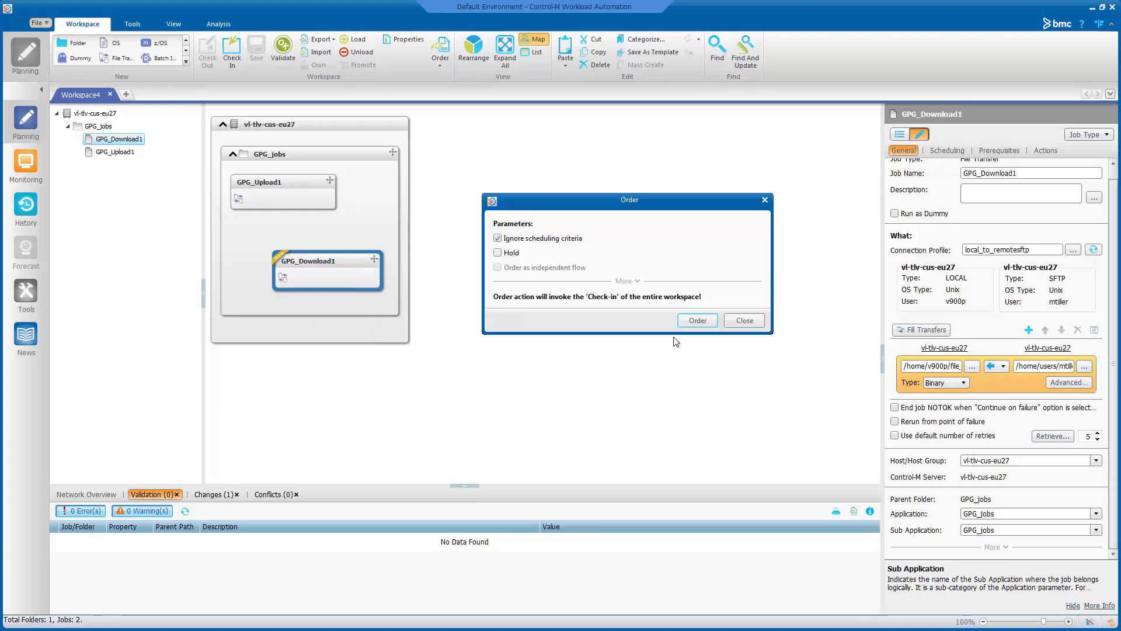
pyautogui.click(696, 319)
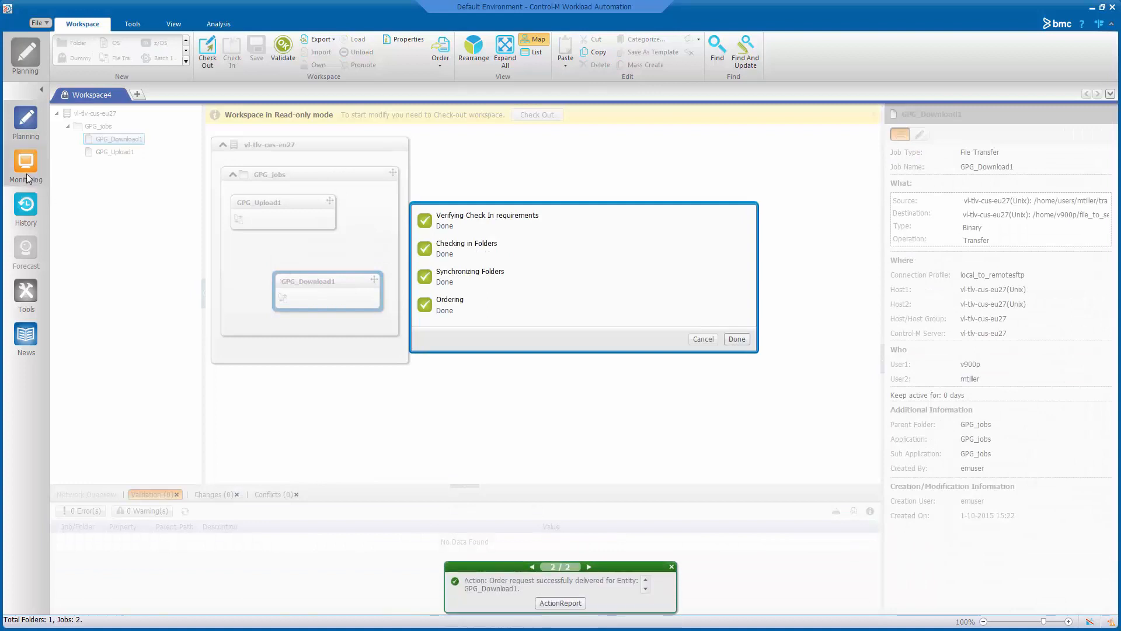
pyautogui.click(26, 173)
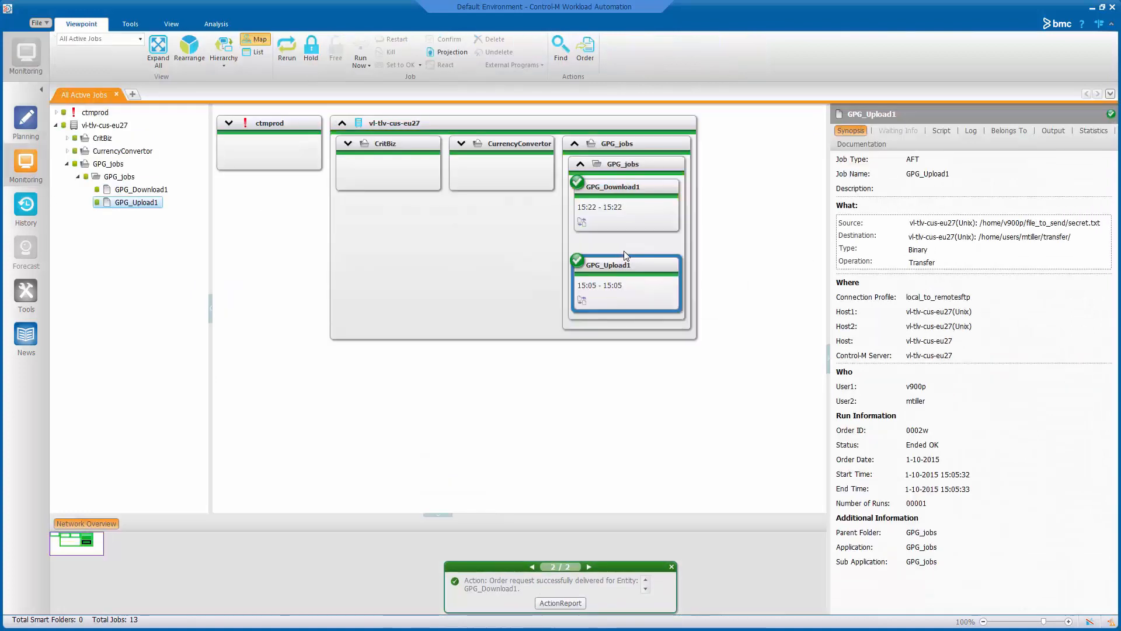
# - Open GPG_Download1's output and highlight the gpg -d command in the Execute PGP line
pyautogui.click(622, 218)
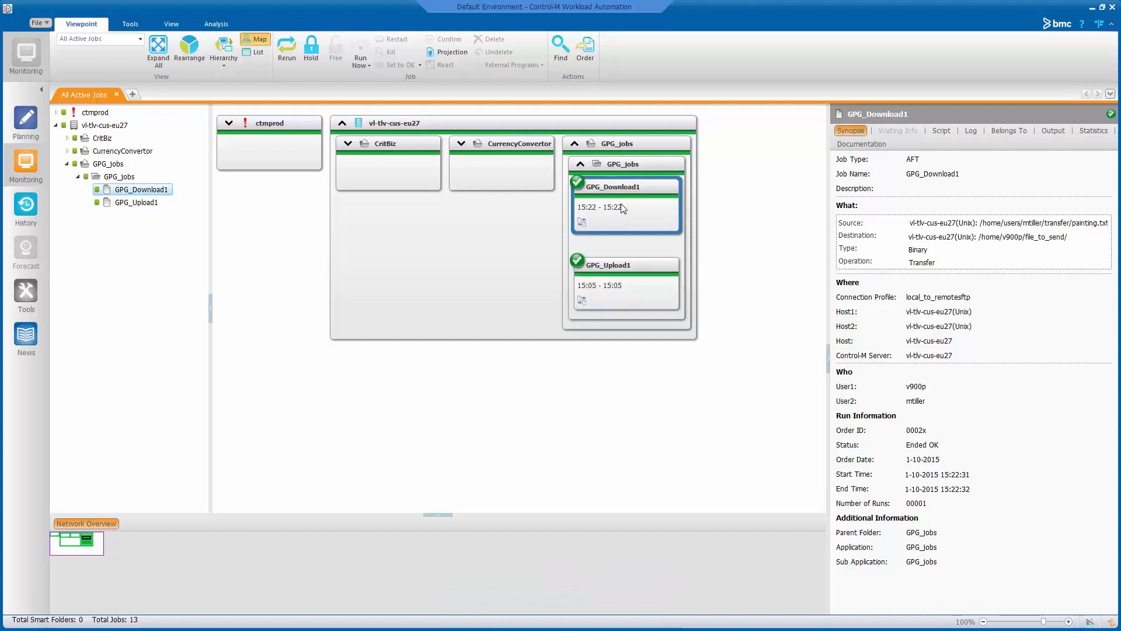
pyautogui.rightClick(623, 205)
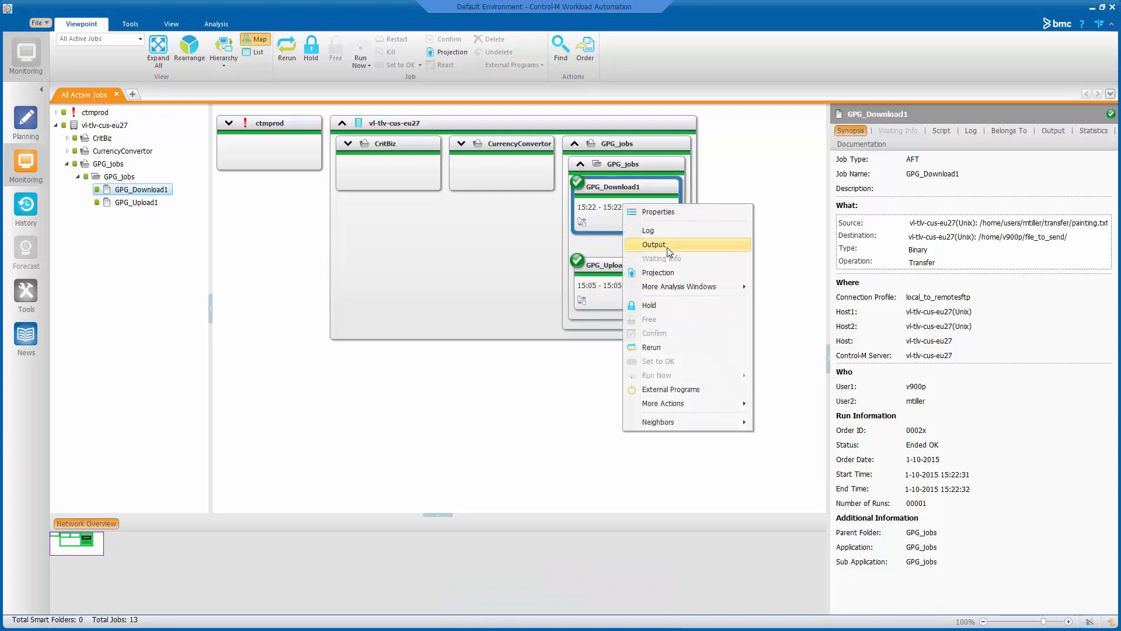
pyautogui.click(663, 247)
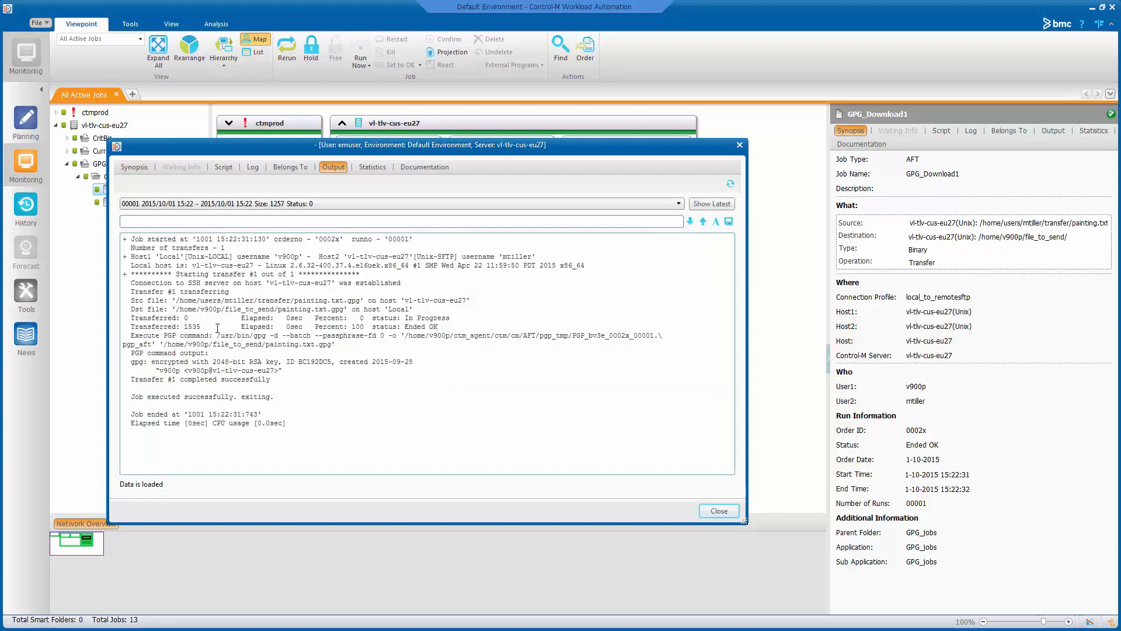
pyautogui.moveTo(139, 338); pyautogui.dragTo(199, 339)
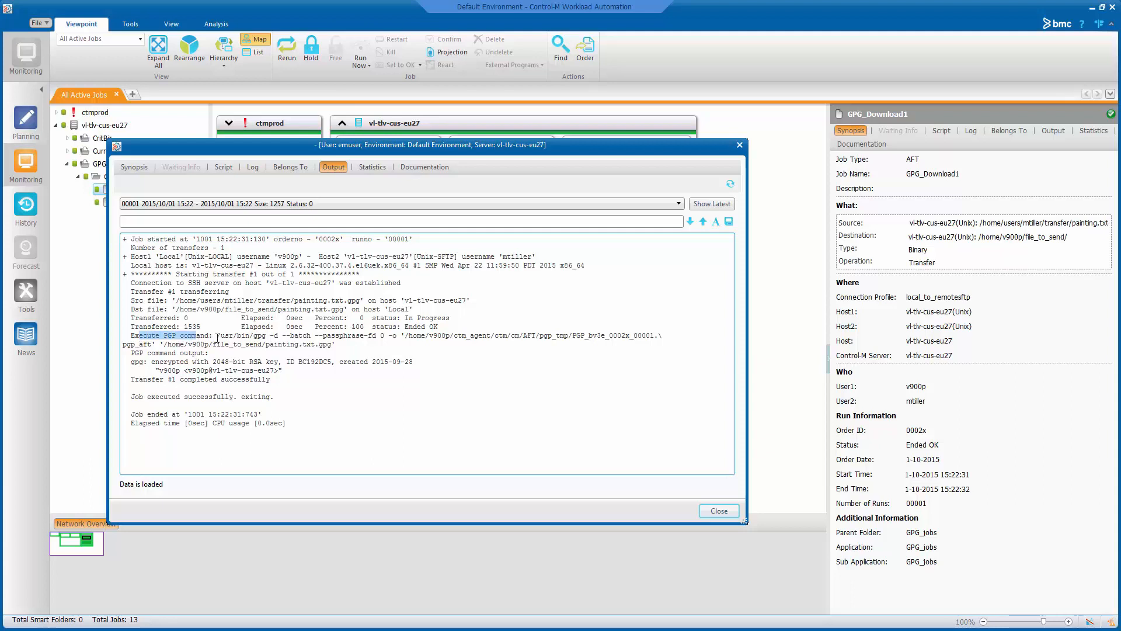
pyautogui.doubleClick(276, 337)
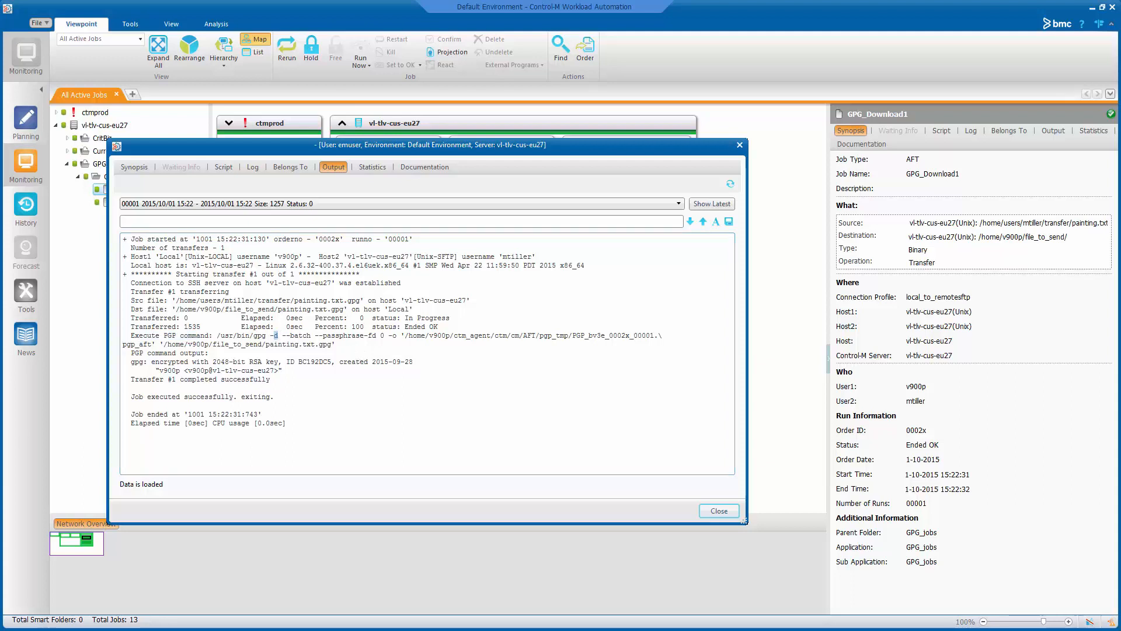
# - In PuTTY, list the file_to_send folder with ls
pyautogui.hotkey('alt', 'Tab')
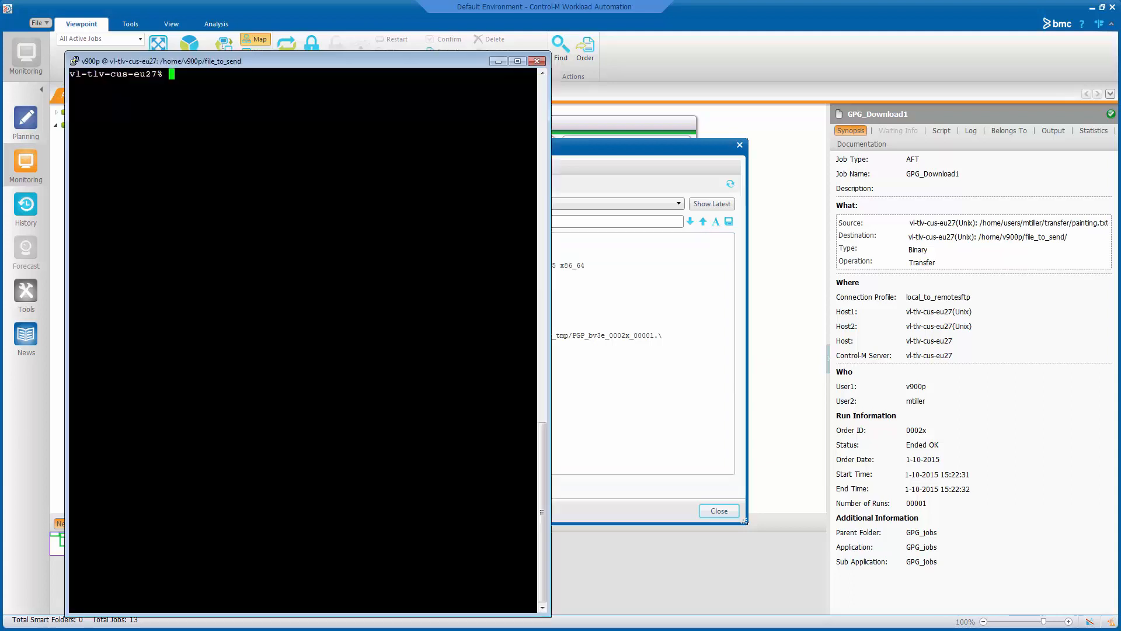
pyautogui.write('ls')
pyautogui.press('Return')
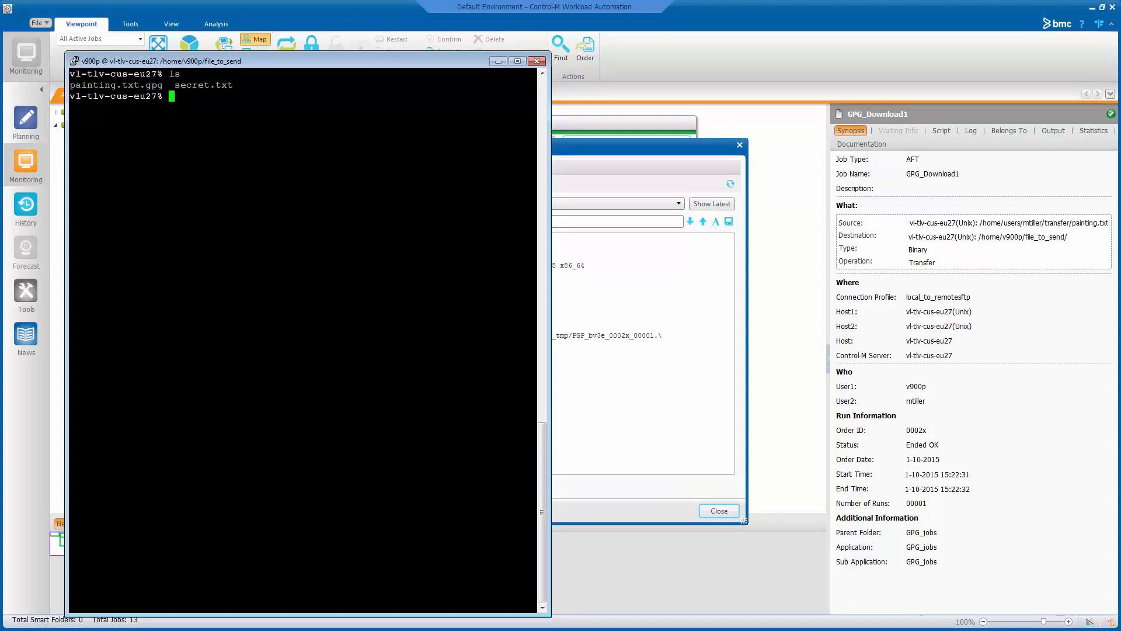
# - Print painting.txt.gpg with cat to show the decrypted ASCII-art painting
pyautogui.doubleClick(112, 86)
pyautogui.write('cat')
pyautogui.press('shift+Insert')
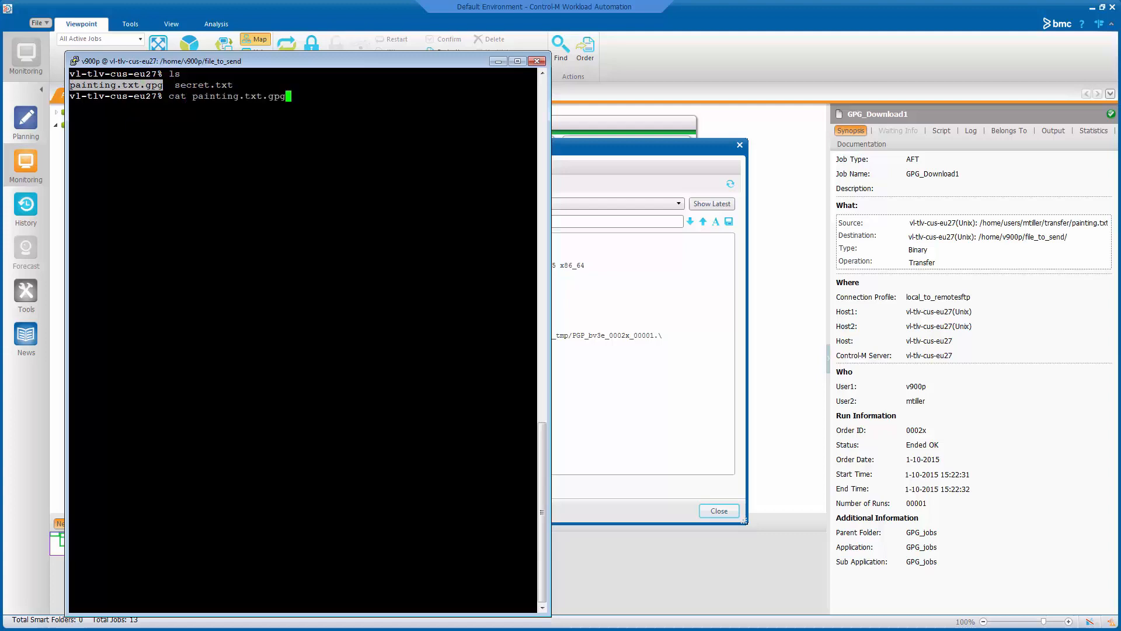
pyautogui.press('Return')
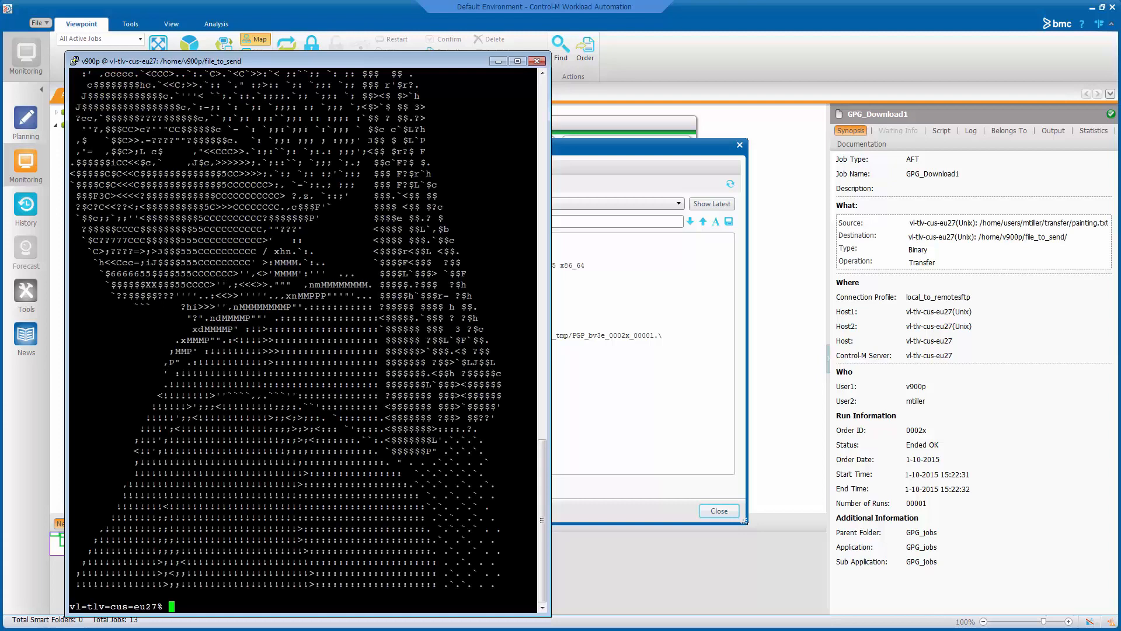
pyautogui.scroll(1, 201, 168)
pyautogui.scroll(-1, 202, 168)
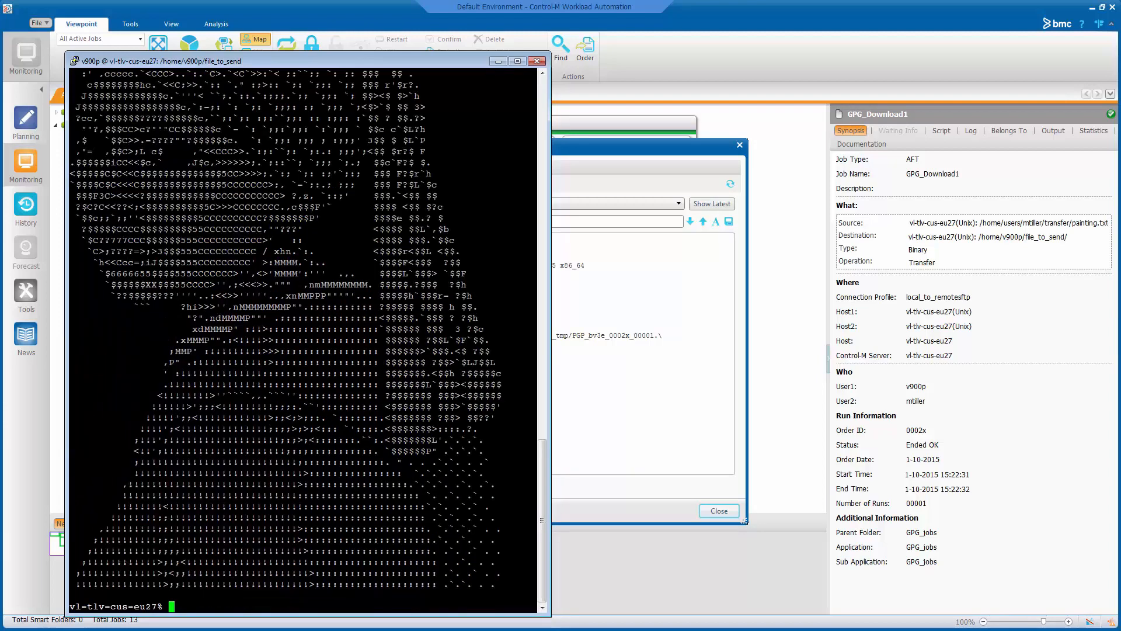